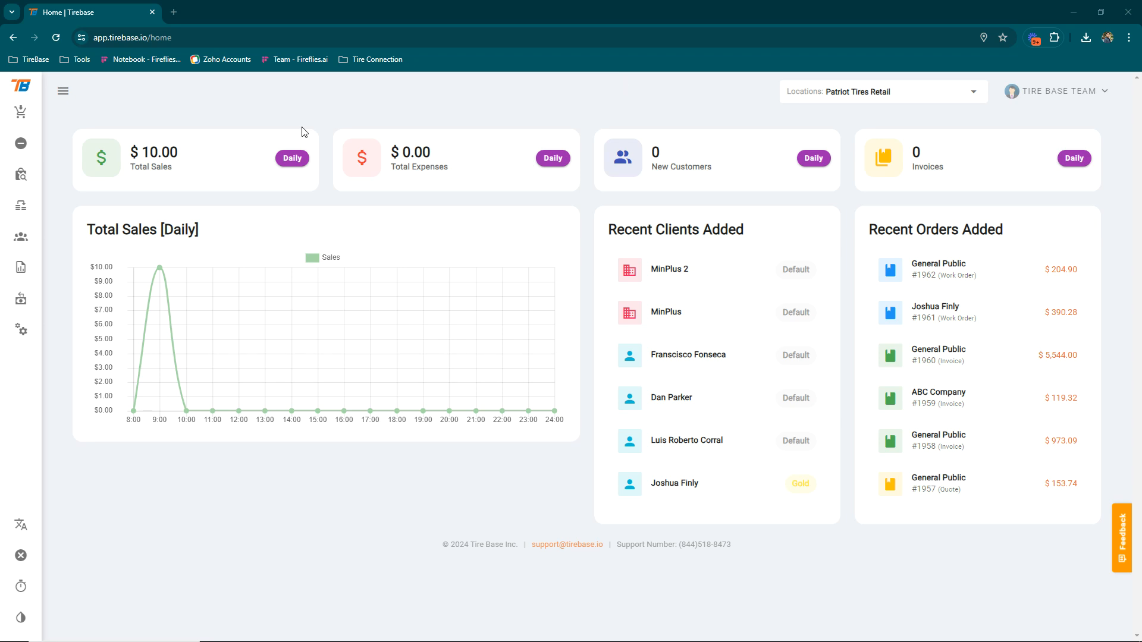
Expand the labelled side navigation and go to the Customers list
{"action": "left_click", "coordinate": [63, 91]}
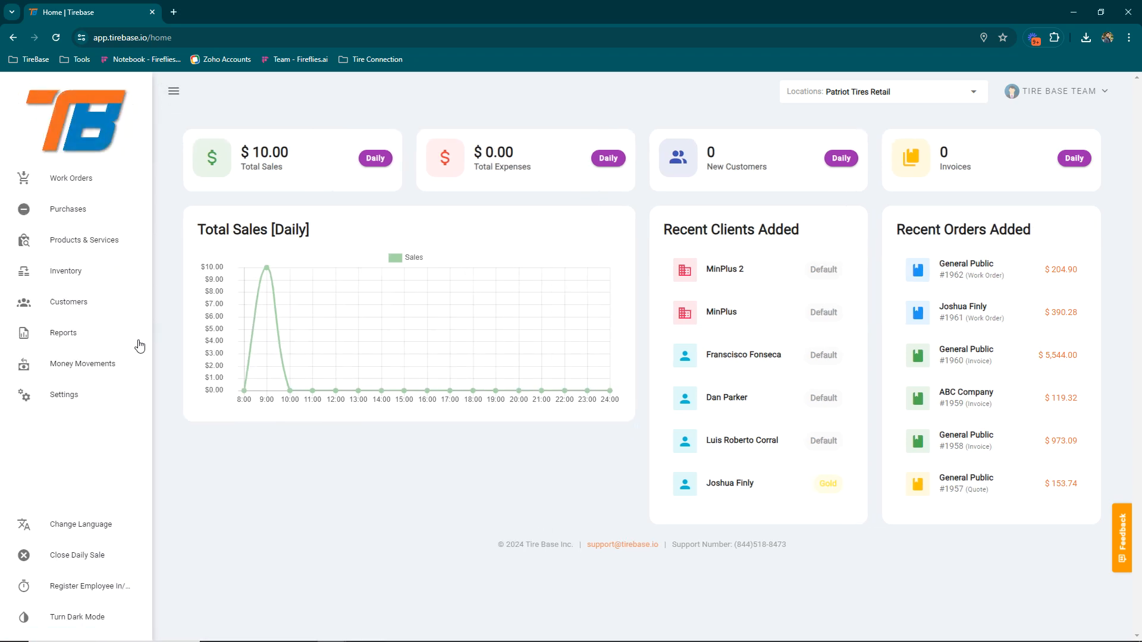
{"action": "left_click", "coordinate": [71, 304]}
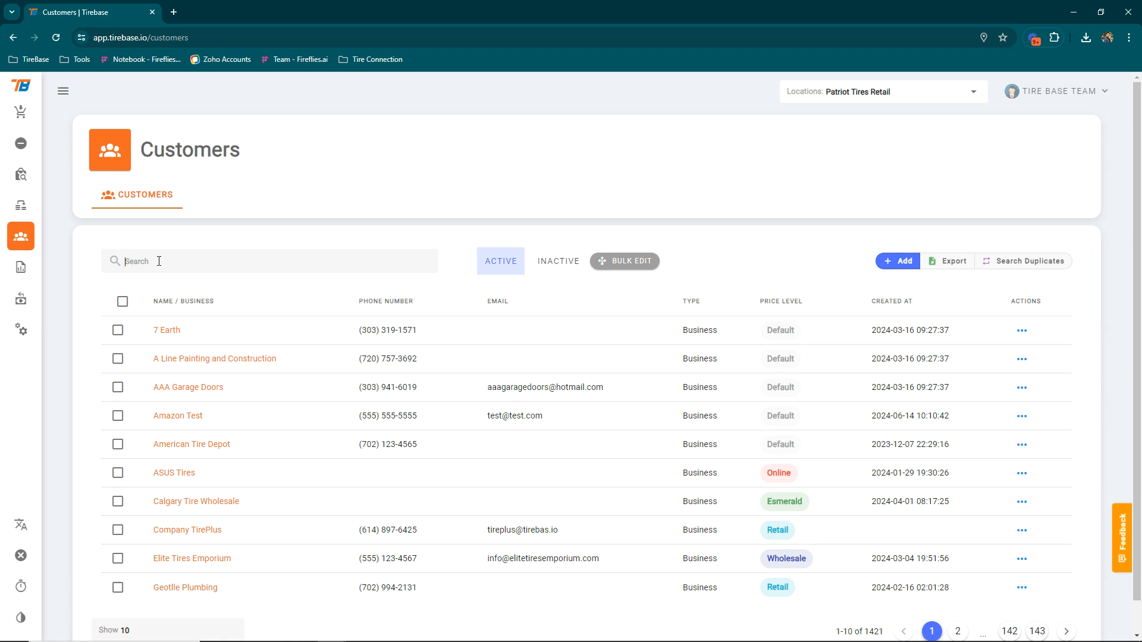
{"action": "type", "text": "esteban"}
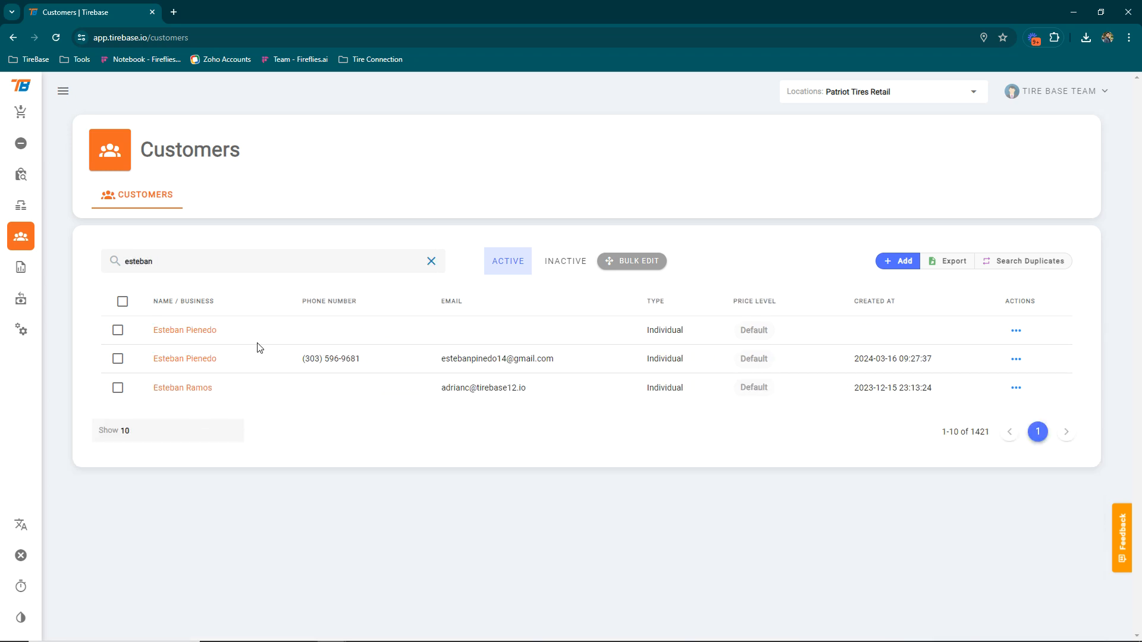
{"action": "left_click_drag", "start_coordinate": [158, 262], "coordinate": [125, 262]}
{"action": "key", "text": "BackSpace"}
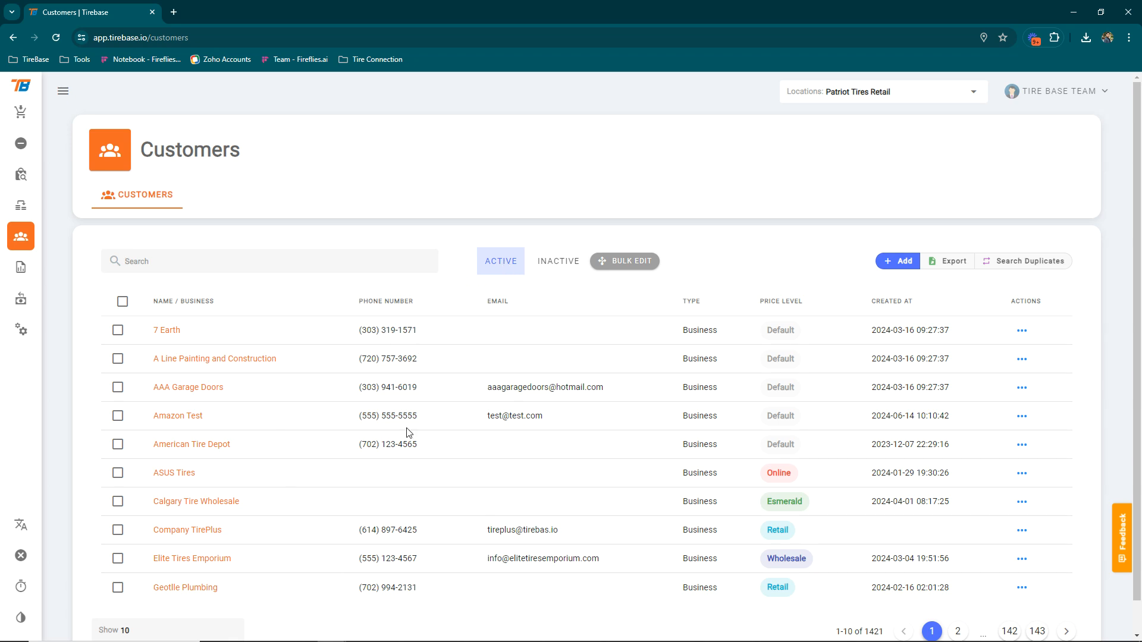
{"action": "left_click", "coordinate": [554, 262]}
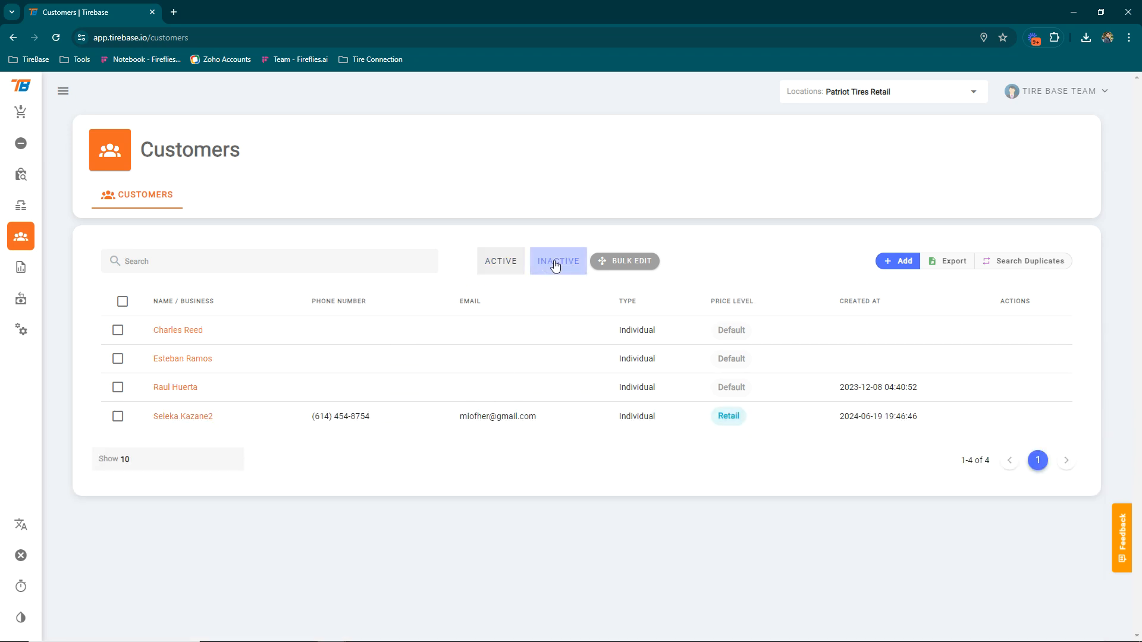
{"action": "left_click", "coordinate": [489, 269]}
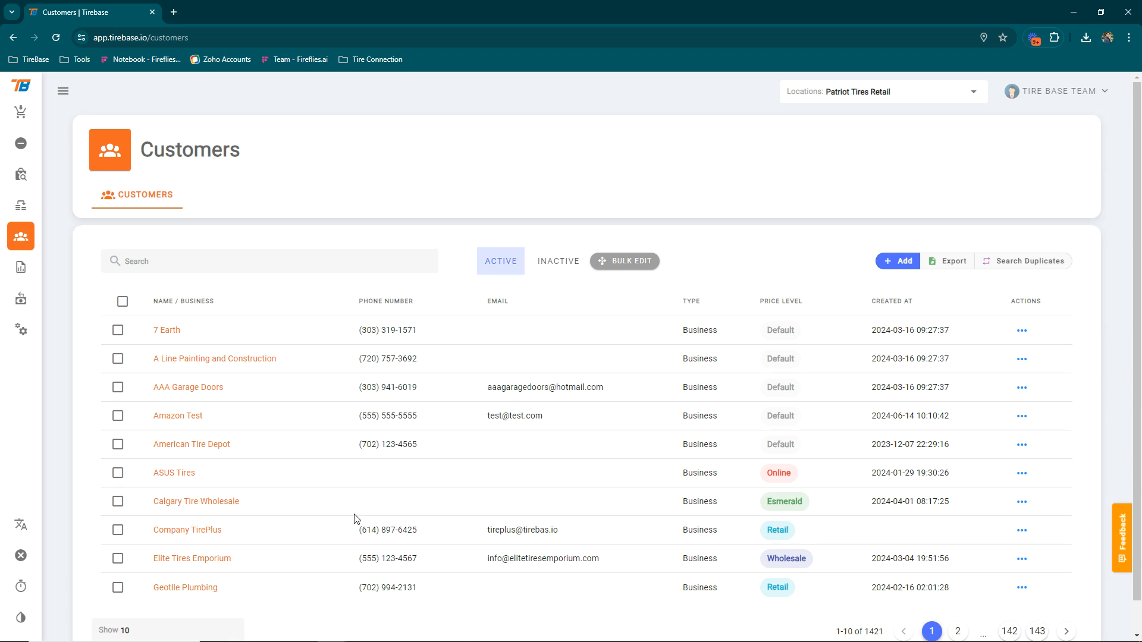
Check Calgary Tire Wholesale, Amazon Test, ASUS Tires and Elite Tires Emporium for bulk editing
{"action": "left_click", "coordinate": [624, 266]}
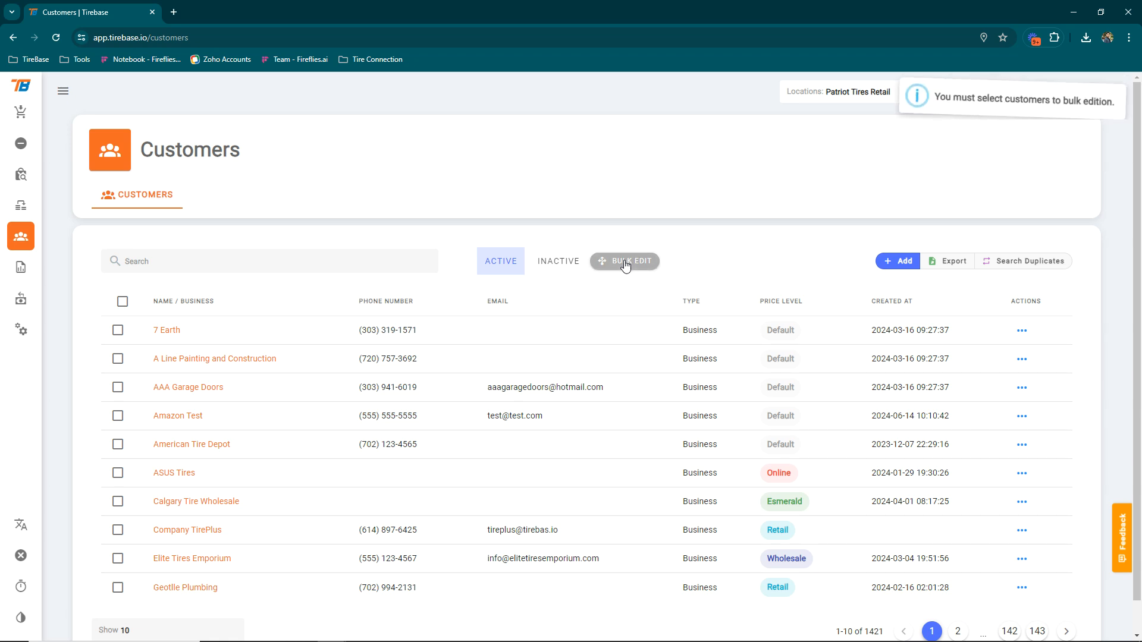
{"action": "left_click", "coordinate": [117, 416]}
{"action": "left_click", "coordinate": [117, 502]}
{"action": "left_click", "coordinate": [117, 472]}
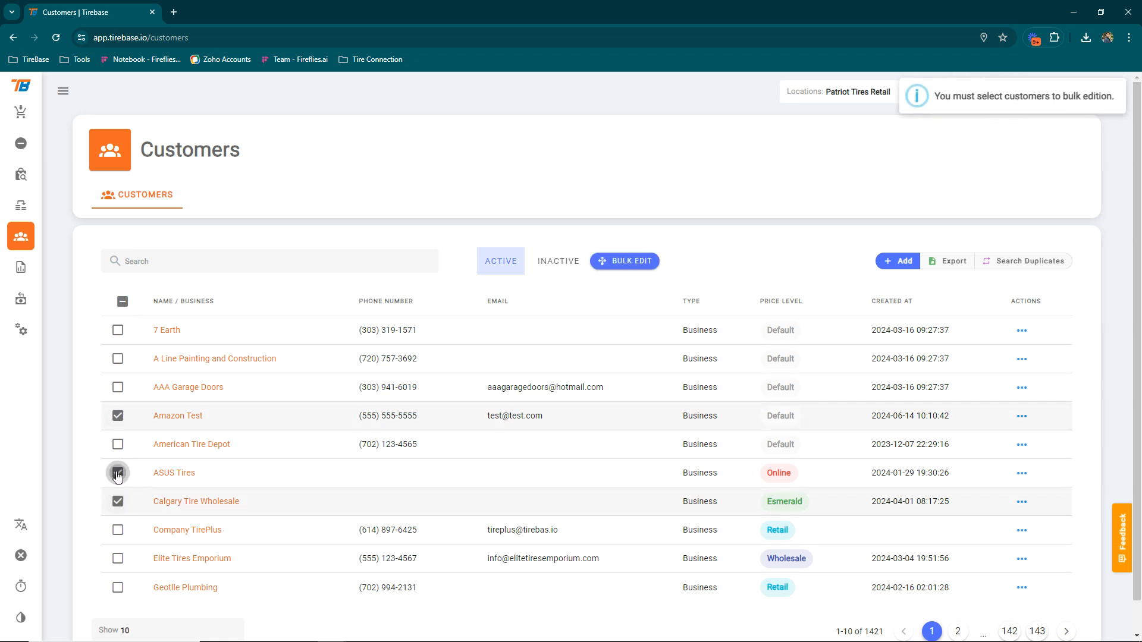
{"action": "left_click", "coordinate": [117, 558]}
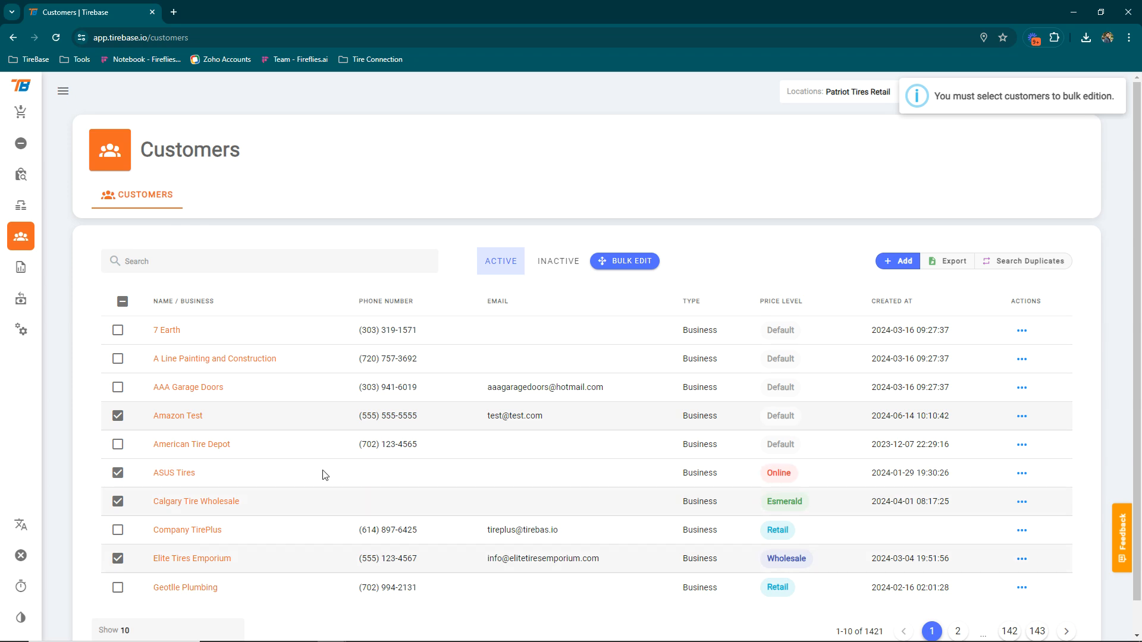
Preview the Price Level options in bulk edit, then cancel without choosing
{"action": "left_click", "coordinate": [626, 262]}
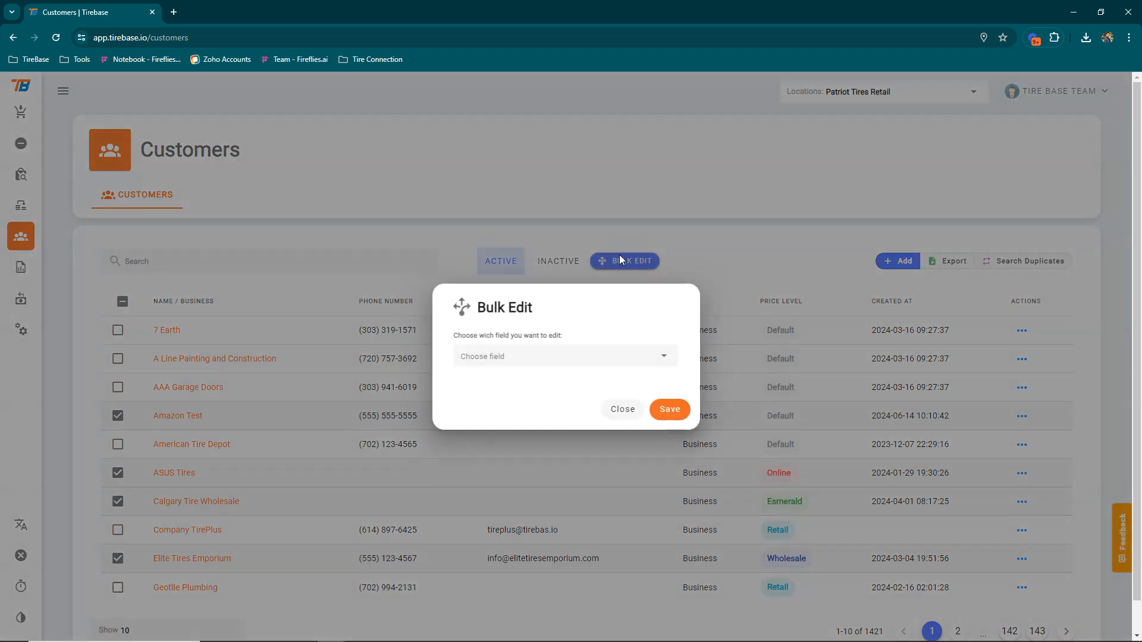
{"action": "left_click", "coordinate": [570, 357]}
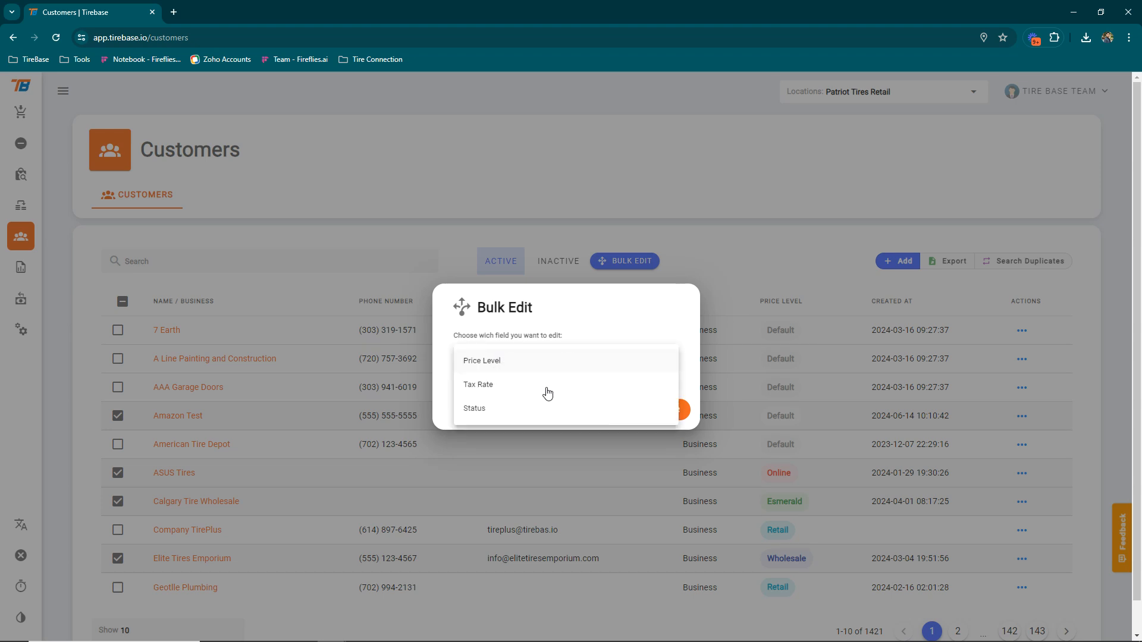
{"action": "left_click", "coordinate": [523, 370]}
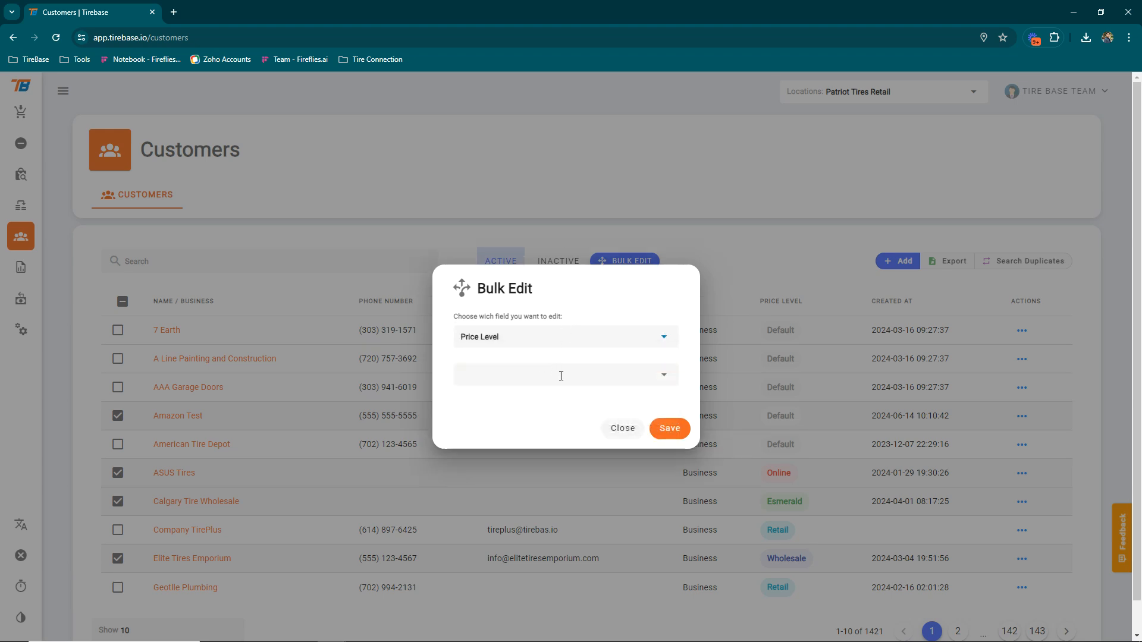
{"action": "left_click", "coordinate": [610, 376]}
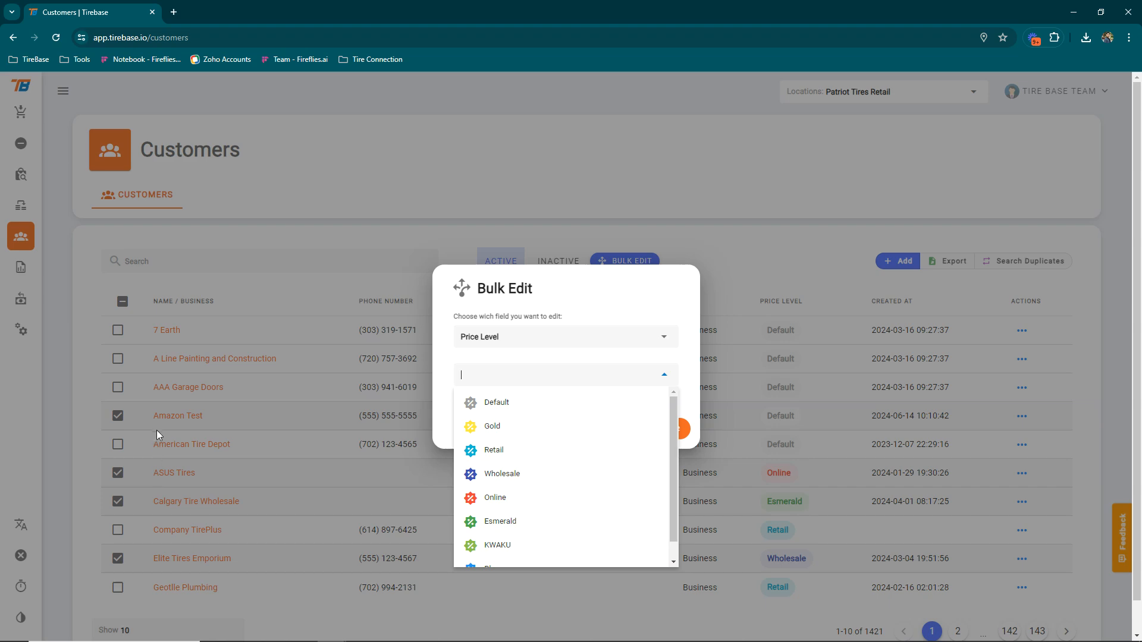
{"action": "left_click", "coordinate": [695, 355]}
{"action": "left_click", "coordinate": [624, 430]}
Preview the Tax Rate options in bulk edit, then cancel without choosing
{"action": "left_click", "coordinate": [619, 262]}
{"action": "left_click", "coordinate": [595, 355]}
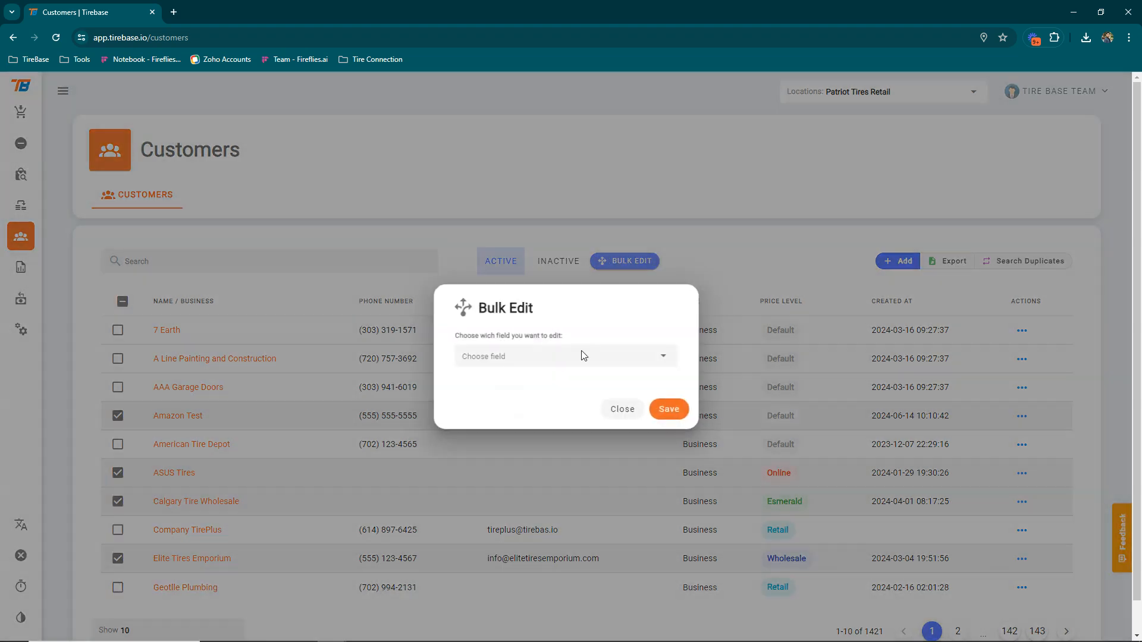
{"action": "left_click", "coordinate": [511, 392]}
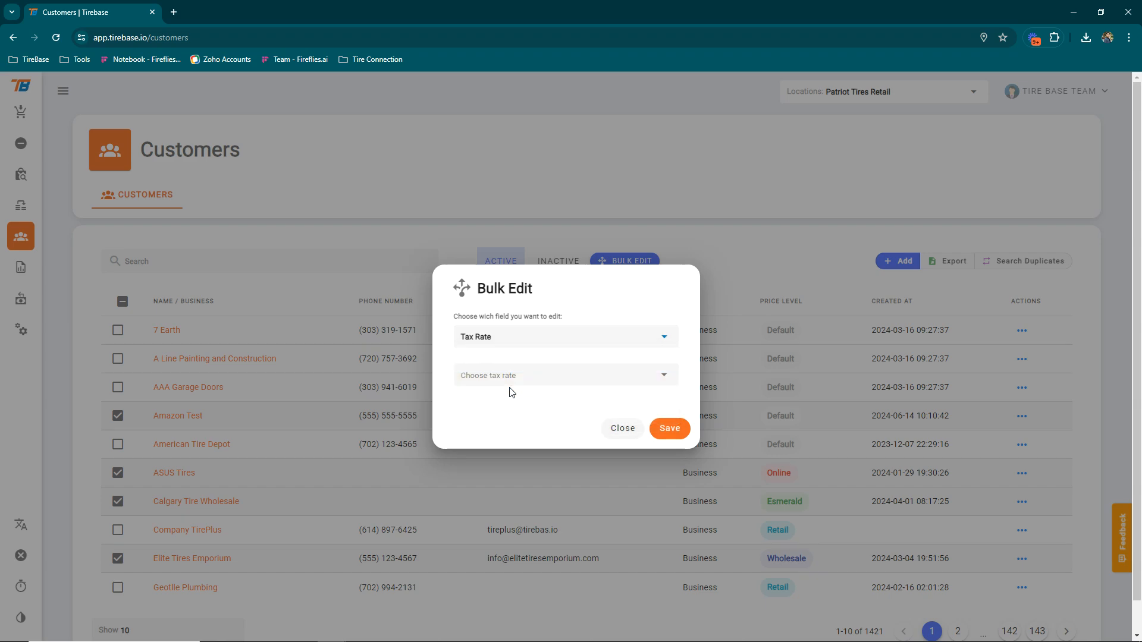
{"action": "left_click", "coordinate": [546, 377]}
{"action": "scroll", "coordinate": [543, 460], "scroll_direction": "down", "scroll_amount": 2}
{"action": "scroll", "coordinate": [542, 460], "scroll_direction": "up", "scroll_amount": 2}
{"action": "left_click", "coordinate": [622, 303]}
{"action": "left_click", "coordinate": [625, 428]}
Preview the empty Status options, close bulk edit unsaved, and check every customer on the page
{"action": "left_click", "coordinate": [641, 260]}
{"action": "left_click", "coordinate": [506, 337]}
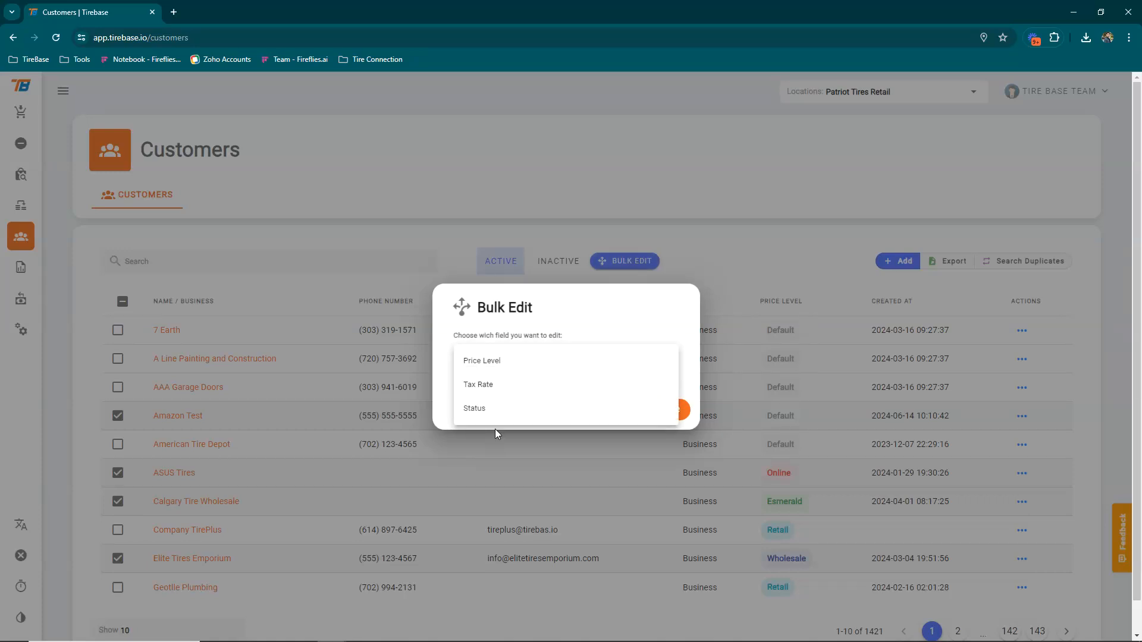
{"action": "left_click", "coordinate": [495, 410]}
{"action": "left_click", "coordinate": [502, 377]}
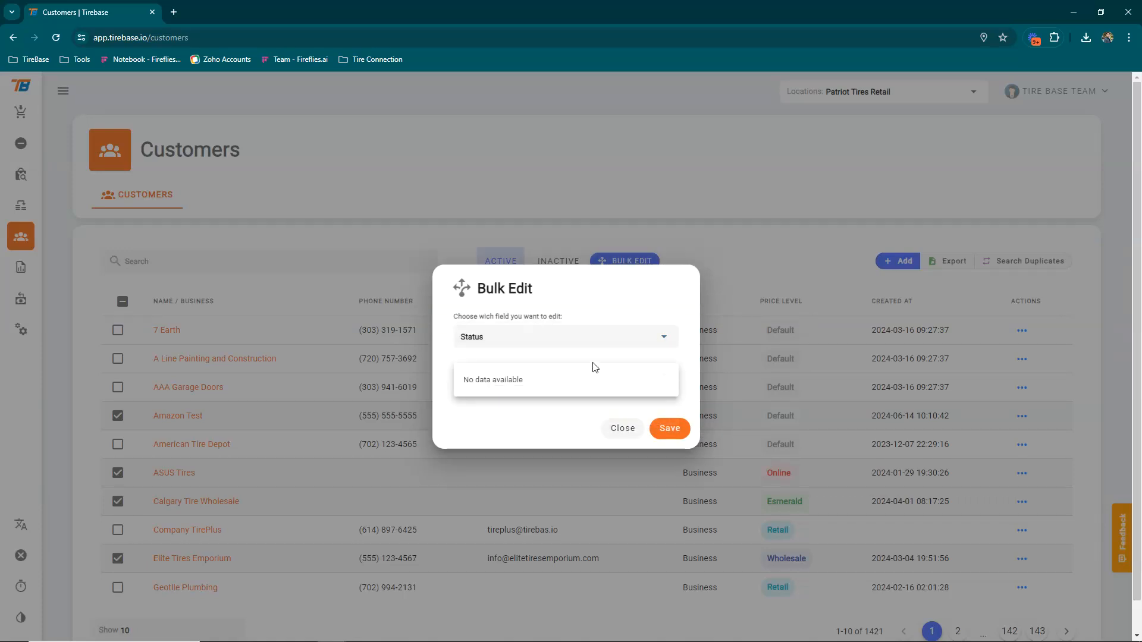
{"action": "left_click", "coordinate": [547, 413]}
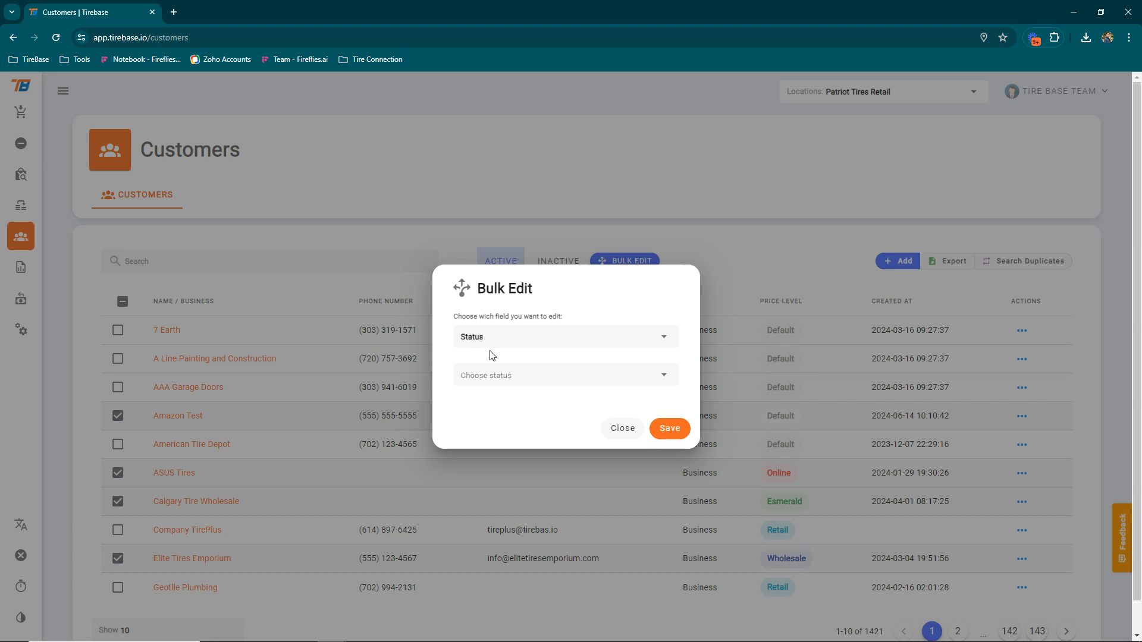
{"action": "left_click", "coordinate": [614, 428]}
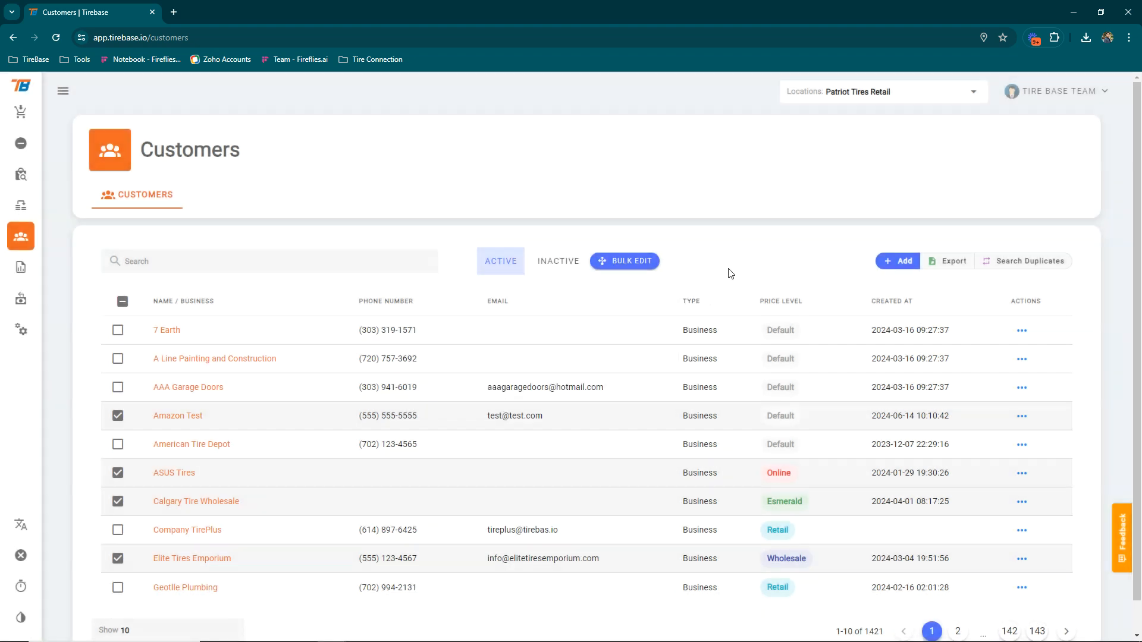
{"action": "left_click", "coordinate": [122, 301]}
Uncheck all rows, view 7 Earth's details ($0.00 balance, no orders), and return to Customers
{"action": "left_click", "coordinate": [122, 301]}
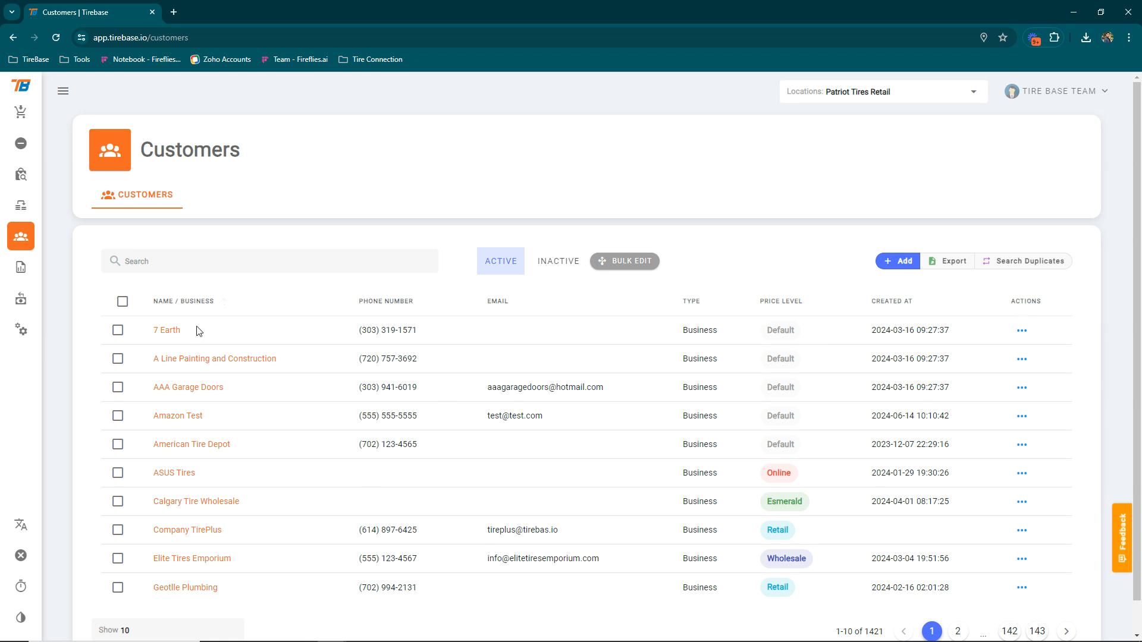
{"action": "left_click", "coordinate": [1028, 336]}
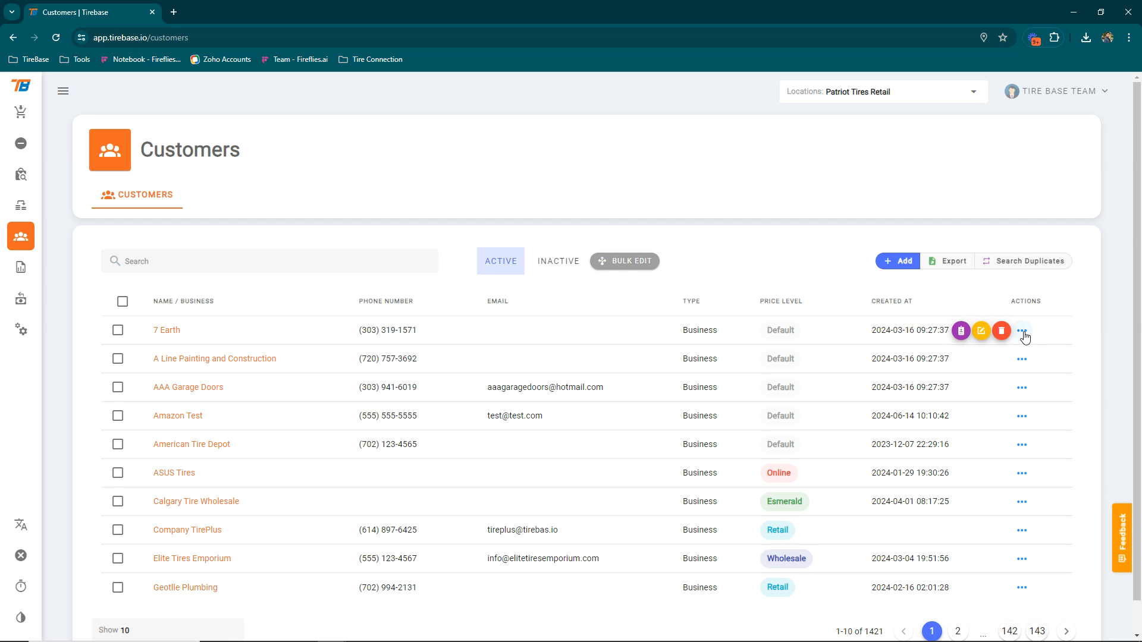
{"action": "left_click", "coordinate": [962, 331]}
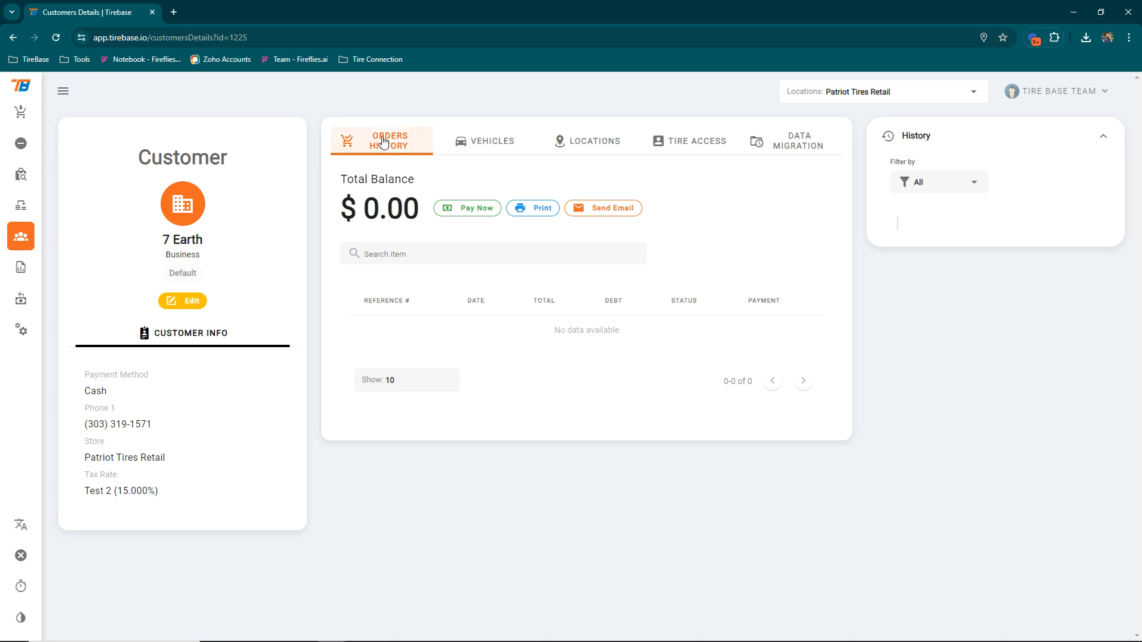
{"action": "left_click", "coordinate": [20, 242]}
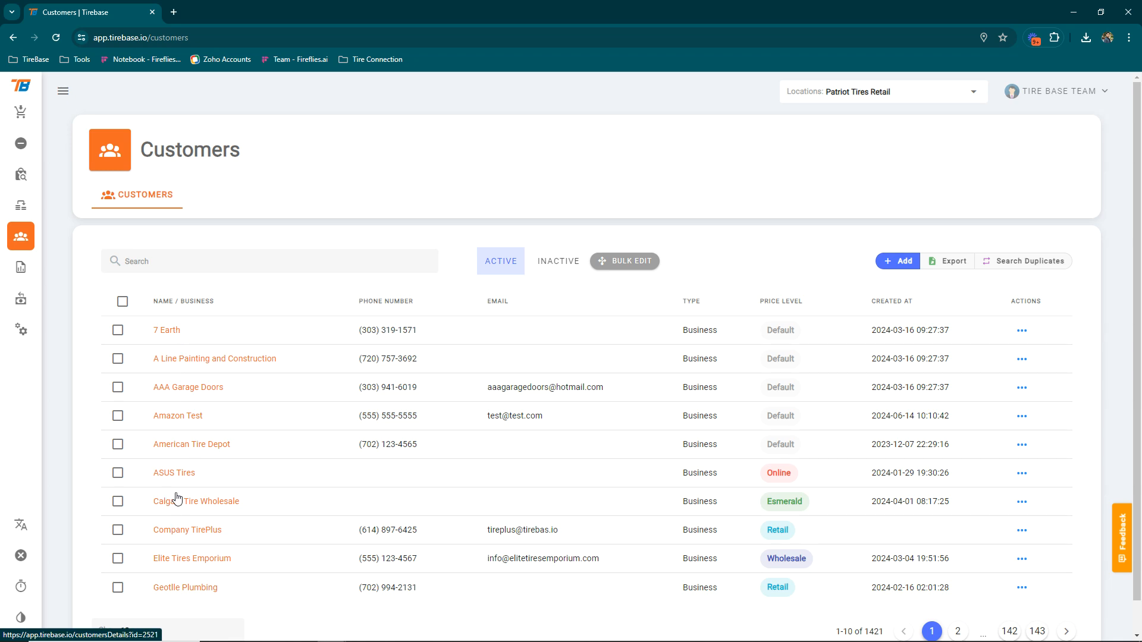
{"action": "left_click", "coordinate": [167, 259]}
{"action": "type", "text": "esteban"}
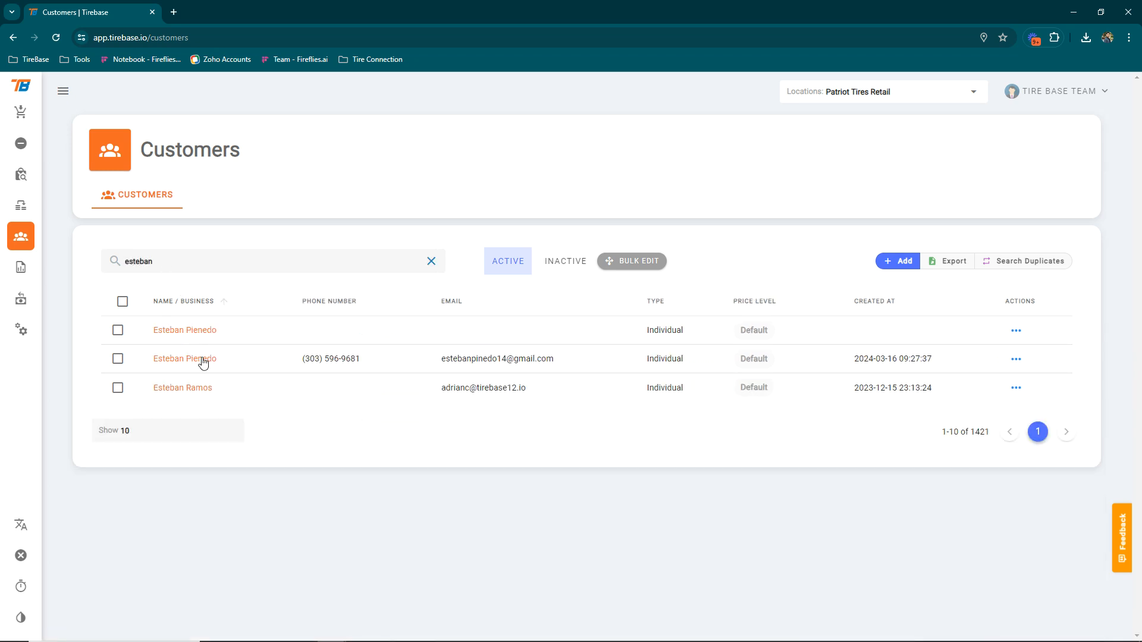
{"action": "left_click", "coordinate": [180, 389]}
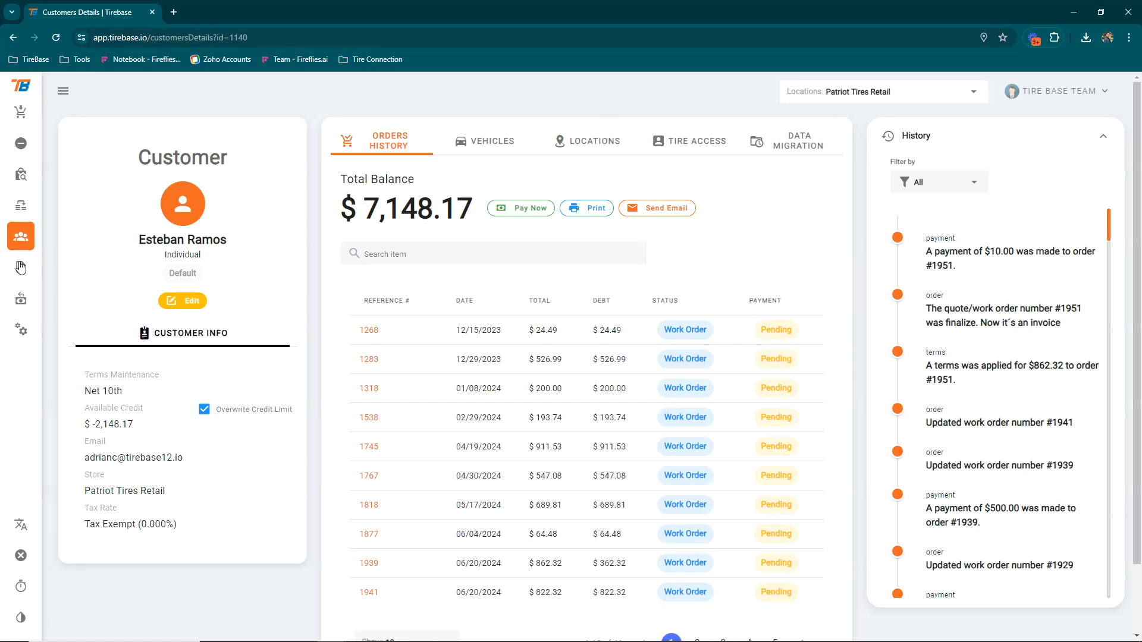
{"action": "left_click", "coordinate": [14, 245]}
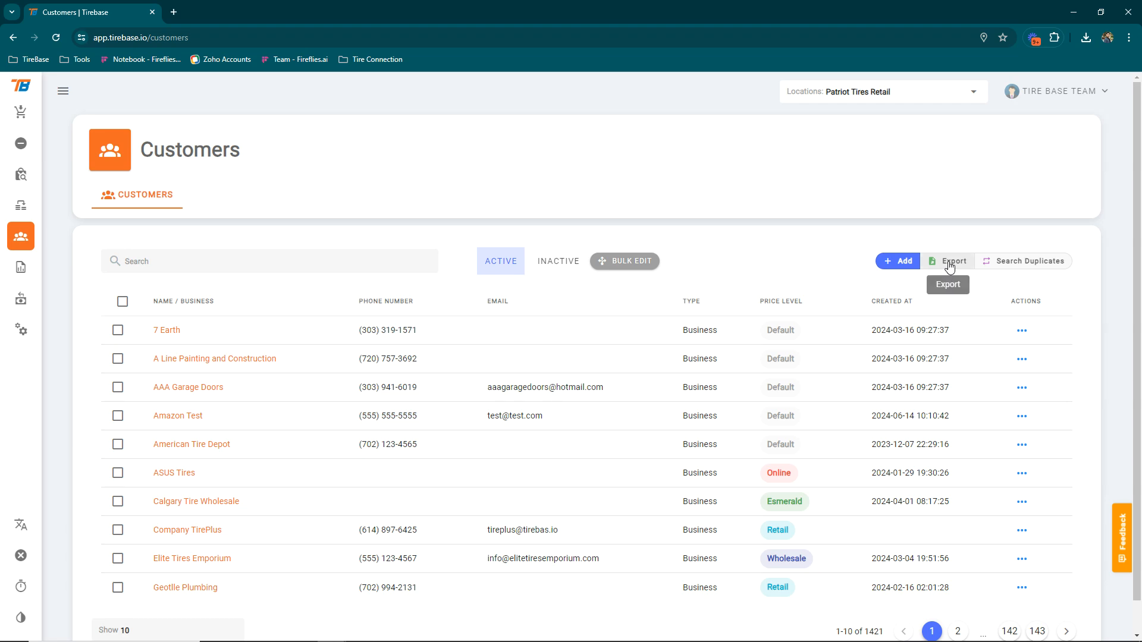
Search for duplicates, inspect the 6 duplicated customers' phone and order counts, then close the report
{"action": "left_click", "coordinate": [996, 262]}
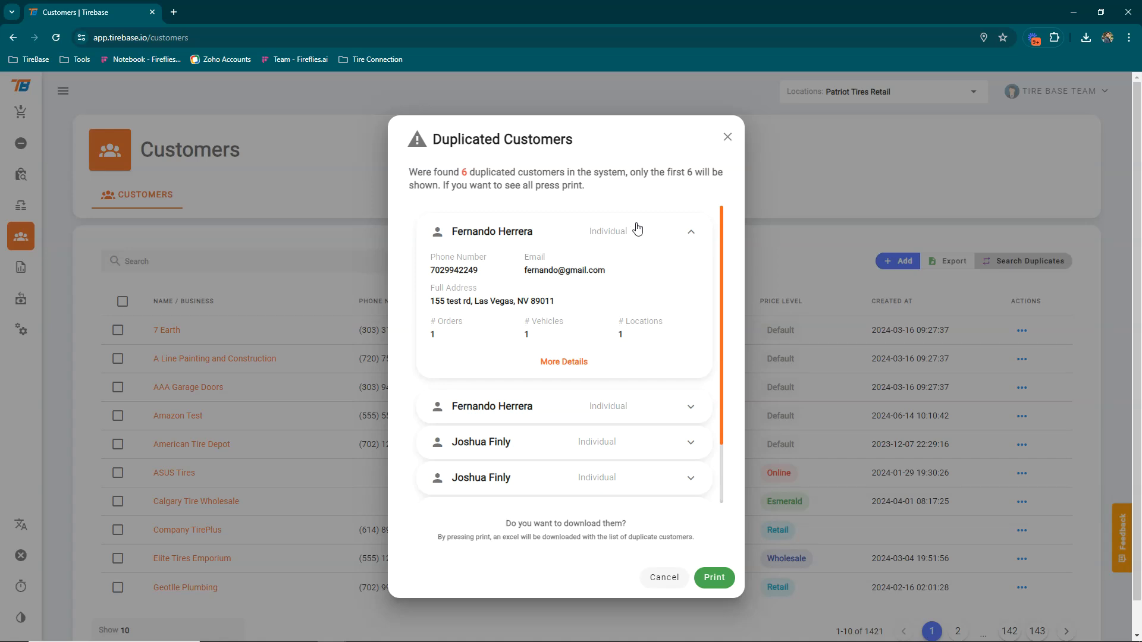
{"action": "left_click_drag", "start_coordinate": [409, 173], "coordinate": [586, 173]}
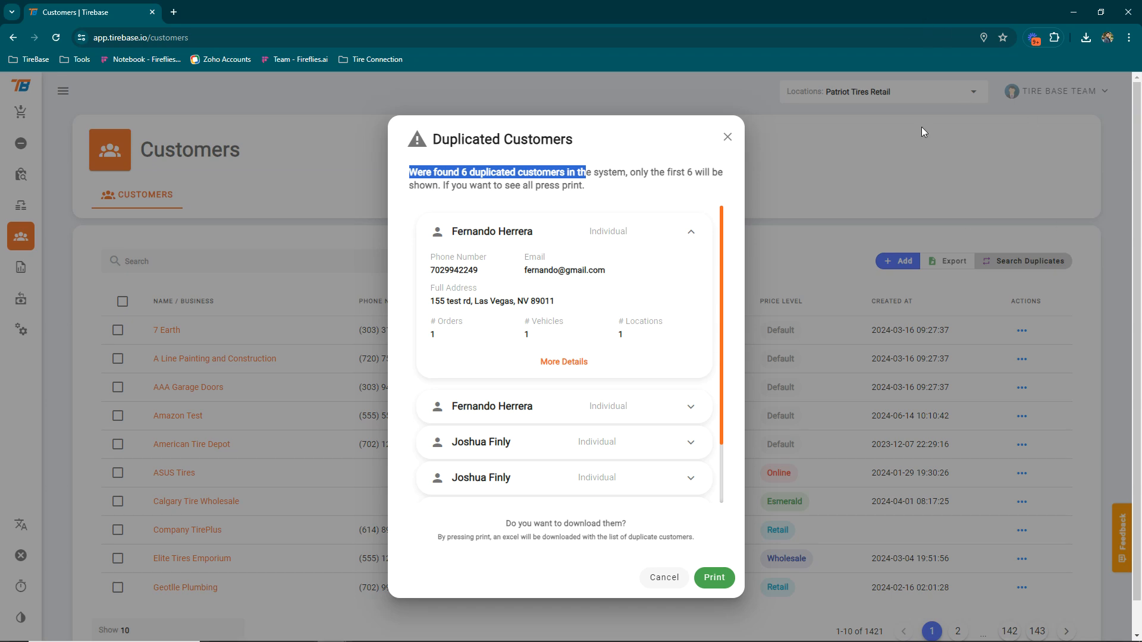
{"action": "scroll", "coordinate": [656, 421], "scroll_direction": "down", "scroll_amount": 2}
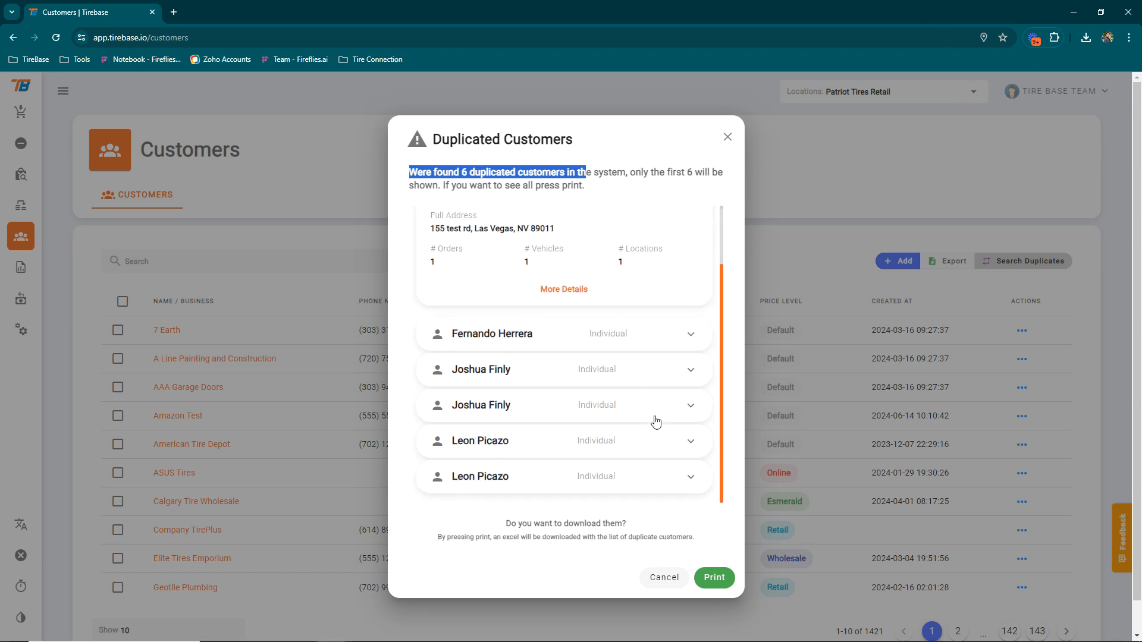
{"action": "scroll", "coordinate": [654, 421], "scroll_direction": "up", "scroll_amount": 1}
{"action": "scroll", "coordinate": [654, 421], "scroll_direction": "down", "scroll_amount": 1}
{"action": "left_click", "coordinate": [688, 335]}
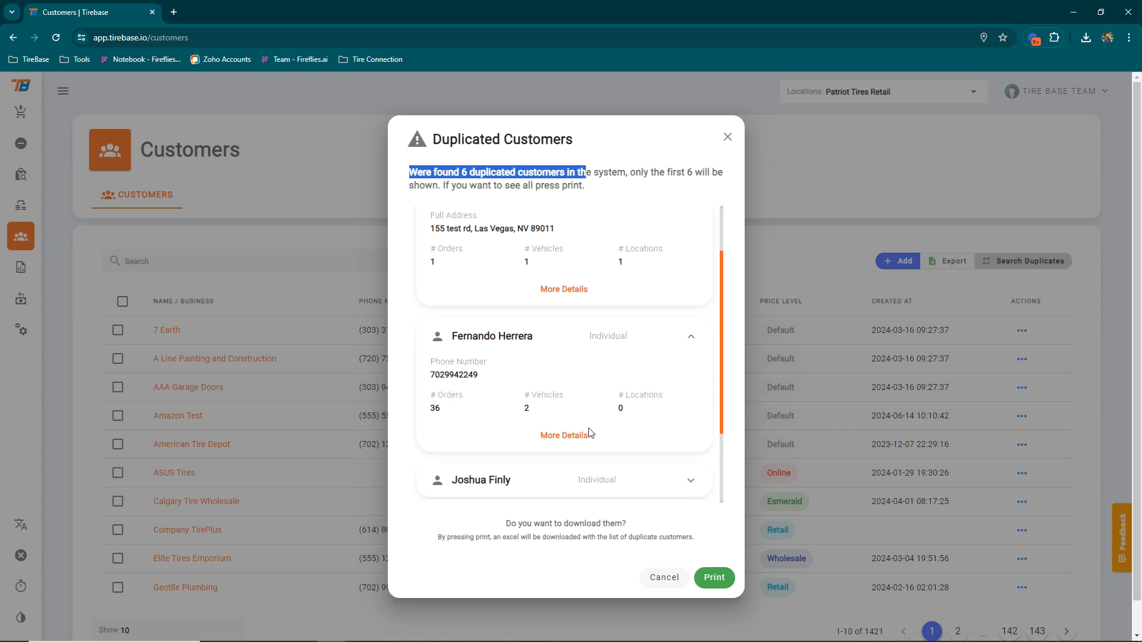
{"action": "scroll", "coordinate": [597, 417], "scroll_direction": "down", "scroll_amount": 2}
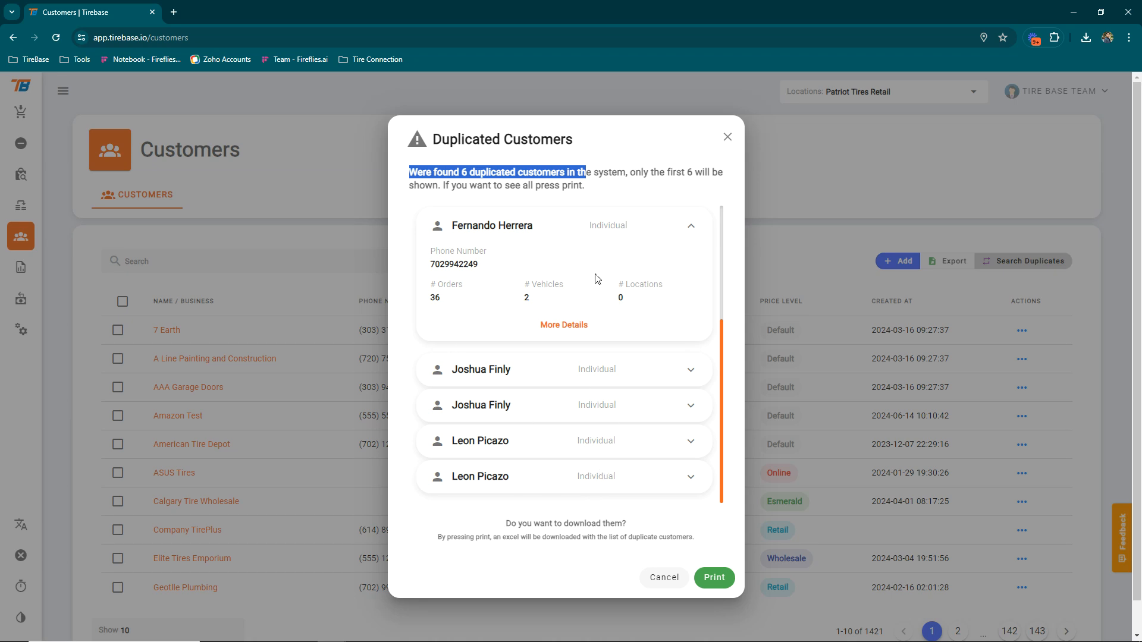
{"action": "scroll", "coordinate": [597, 279], "scroll_direction": "up", "scroll_amount": 3}
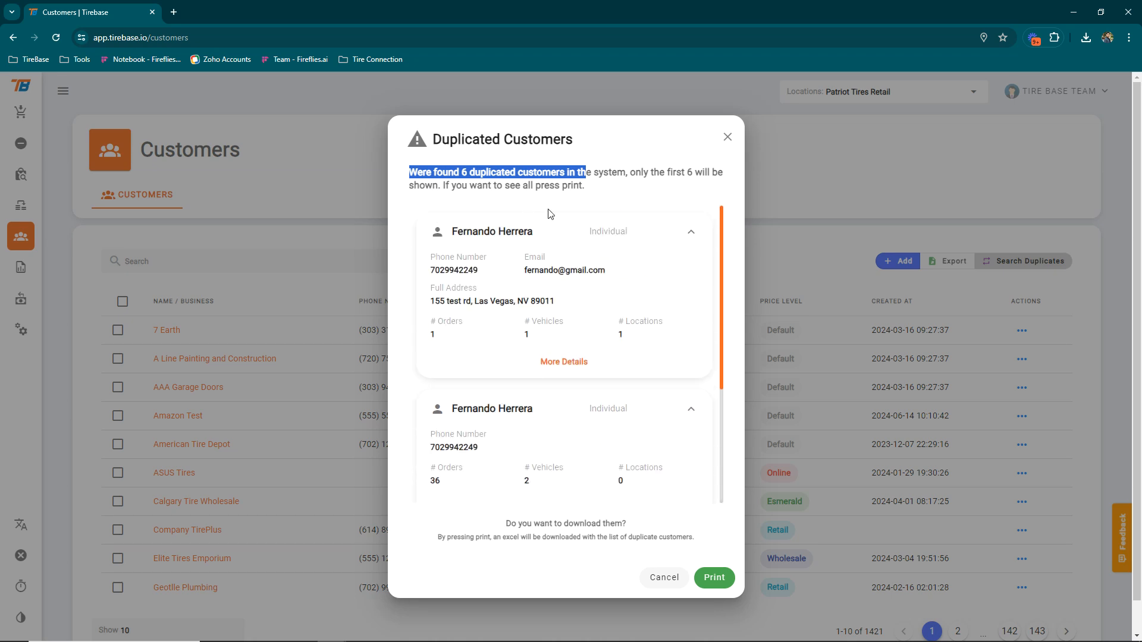
{"action": "left_click", "coordinate": [664, 577]}
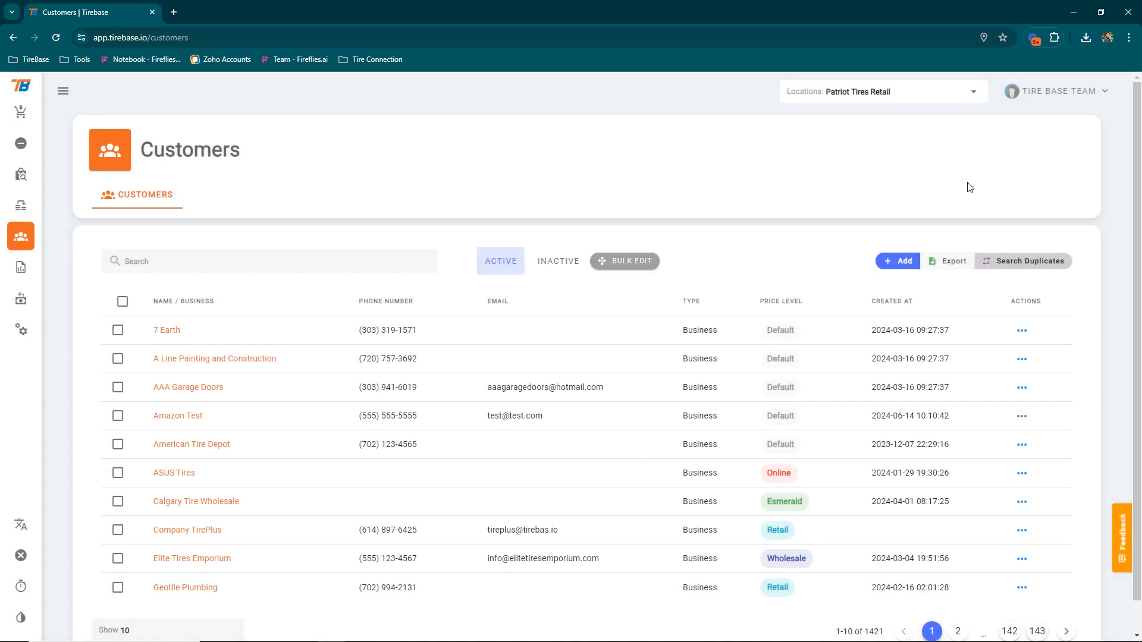
Start a new customer and leave the Customer Type set to Individual
{"action": "left_click", "coordinate": [891, 265]}
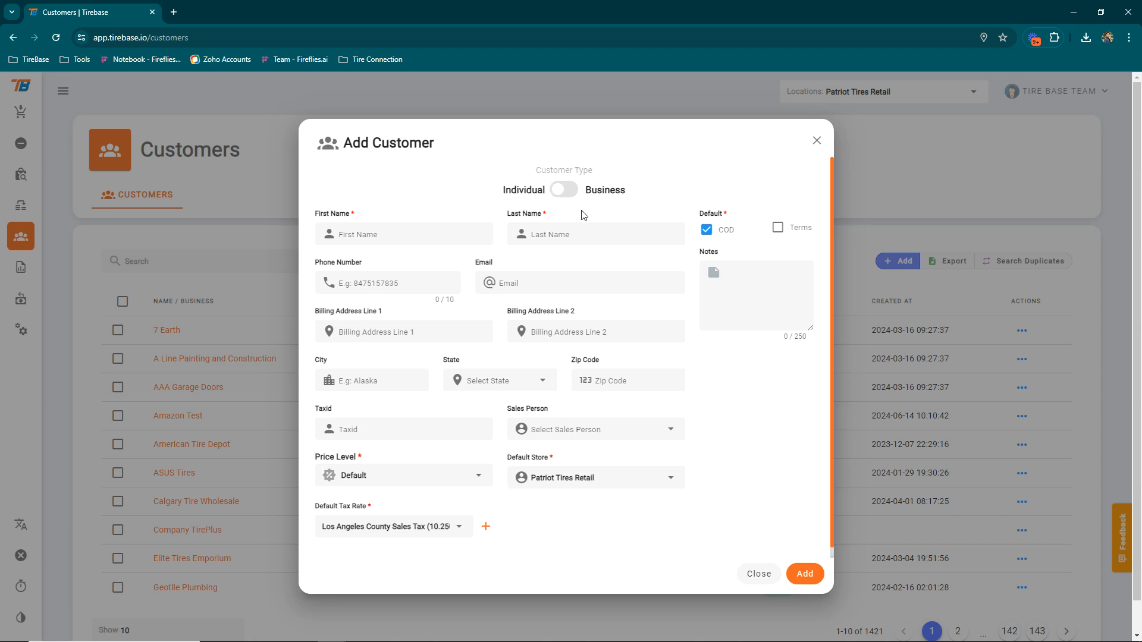
{"action": "left_click", "coordinate": [563, 190]}
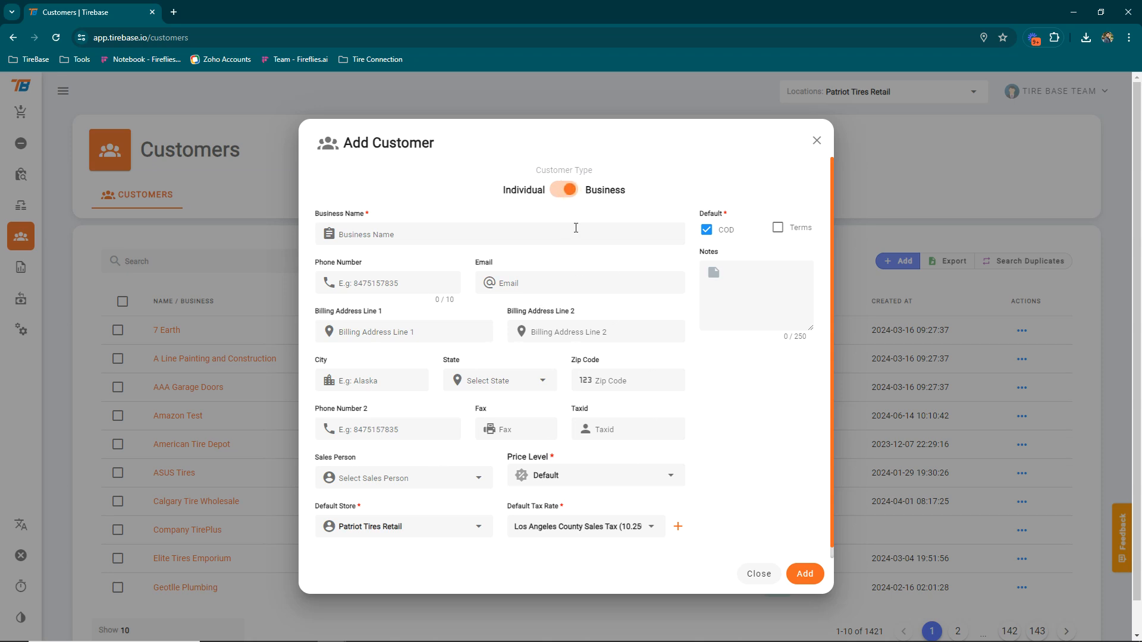
{"action": "left_click", "coordinate": [564, 191]}
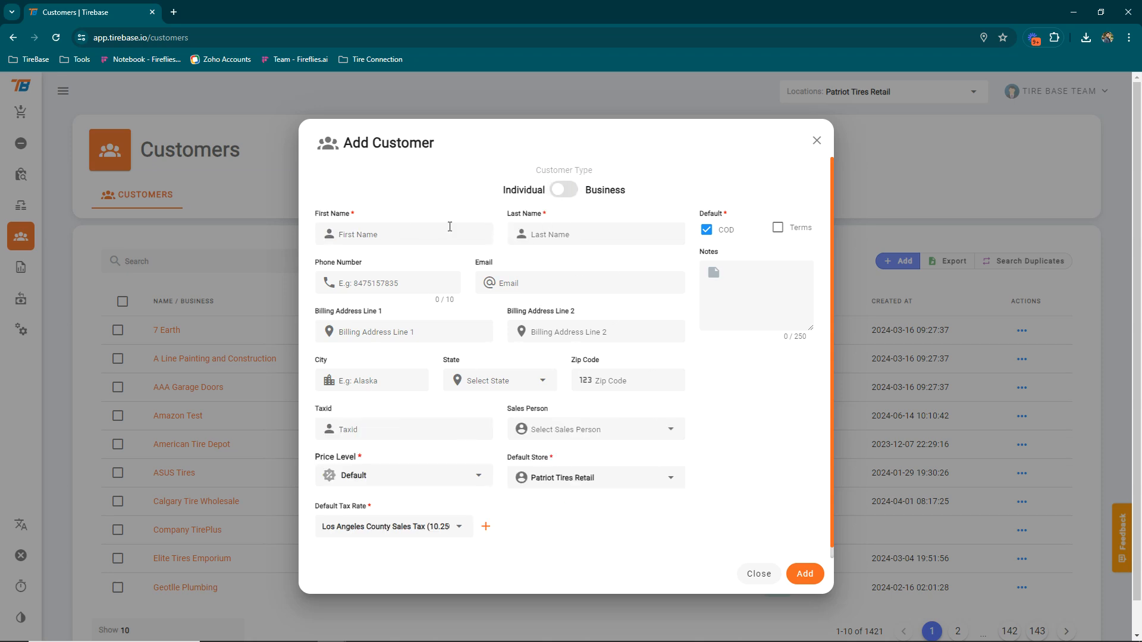
{"action": "left_click", "coordinate": [560, 190]}
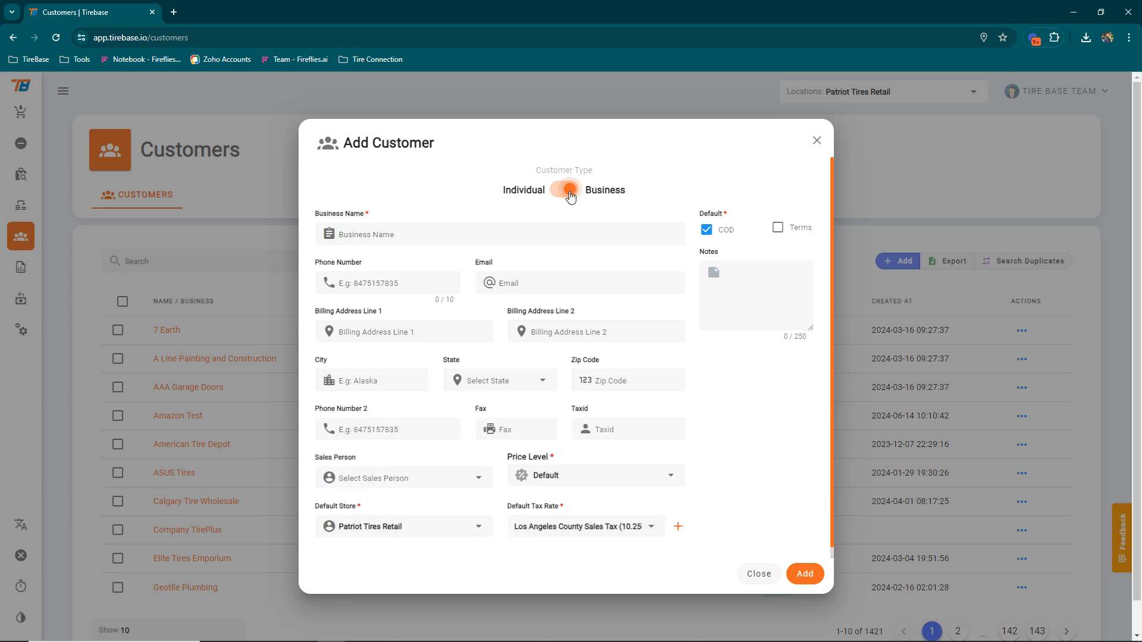
{"action": "left_click", "coordinate": [570, 192]}
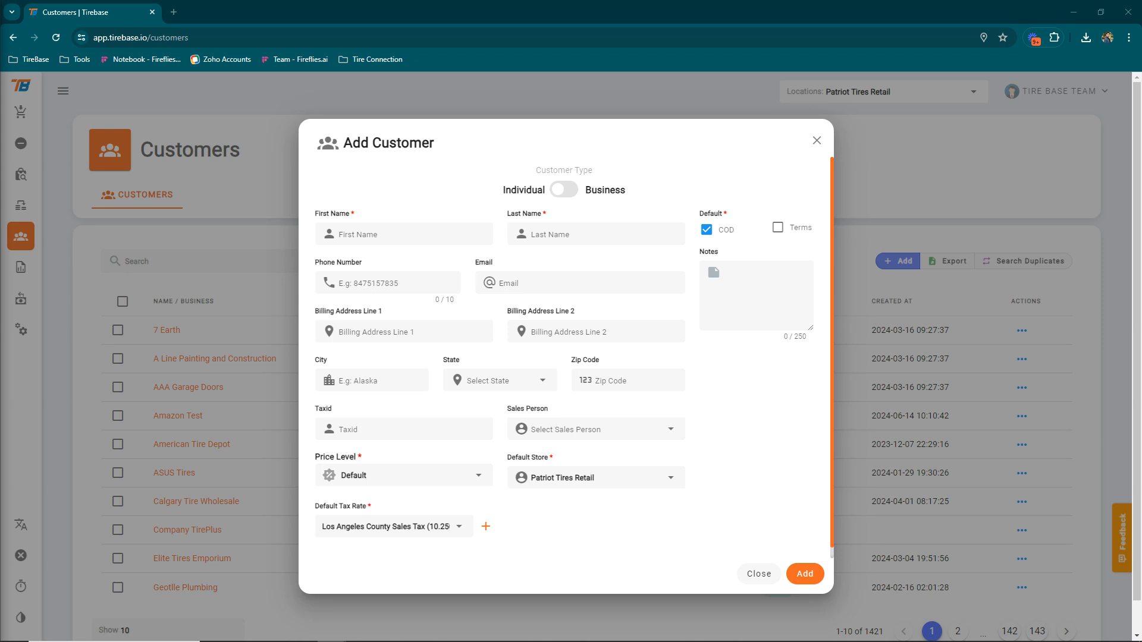
Enter the customer's first and last name, phone number, and pasted email address
{"action": "left_click", "coordinate": [375, 235]}
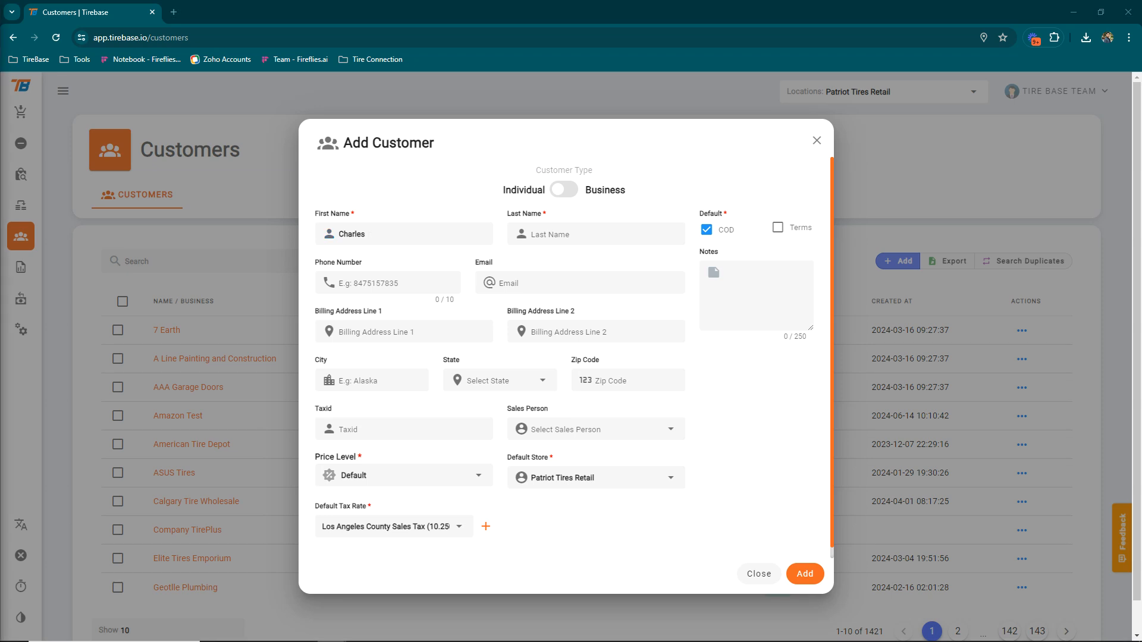
{"action": "left_click", "coordinate": [553, 242]}
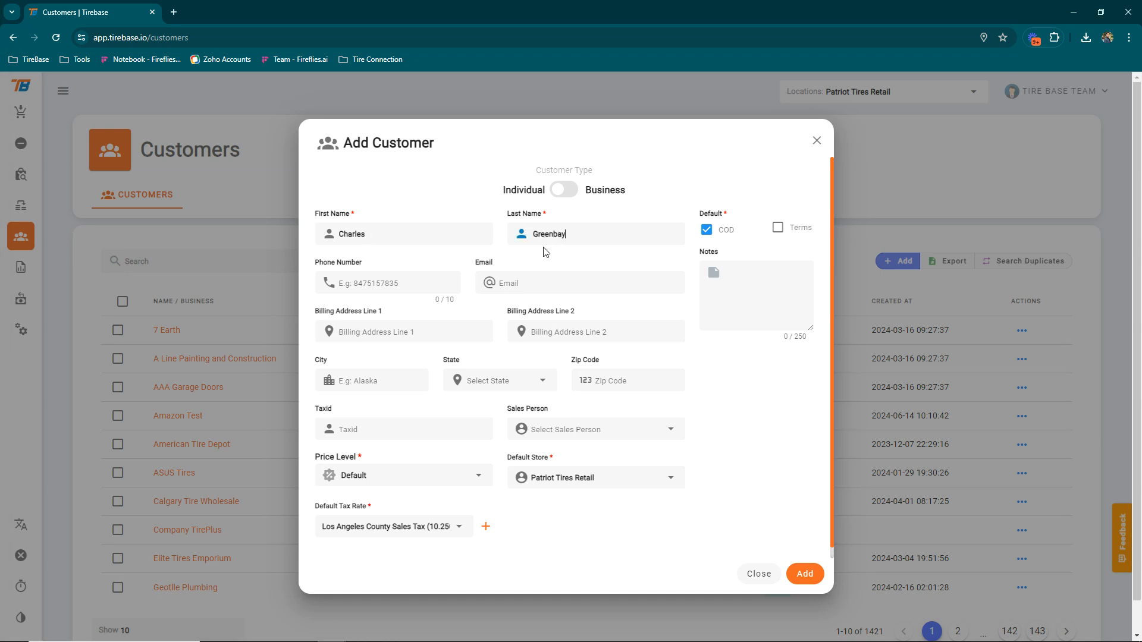
{"action": "left_click", "coordinate": [372, 285]}
{"action": "left_click", "coordinate": [514, 282]}
{"action": "key", "text": "alt+Tab"}
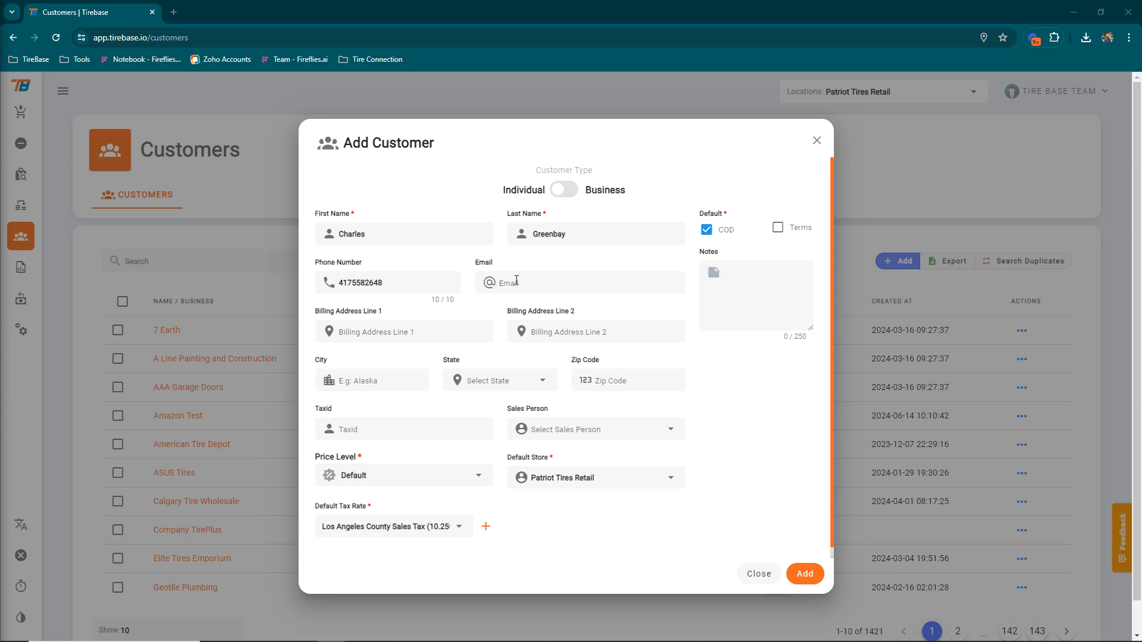
{"action": "key", "text": "alt+Tab"}
{"action": "key", "text": "ctrl+v"}
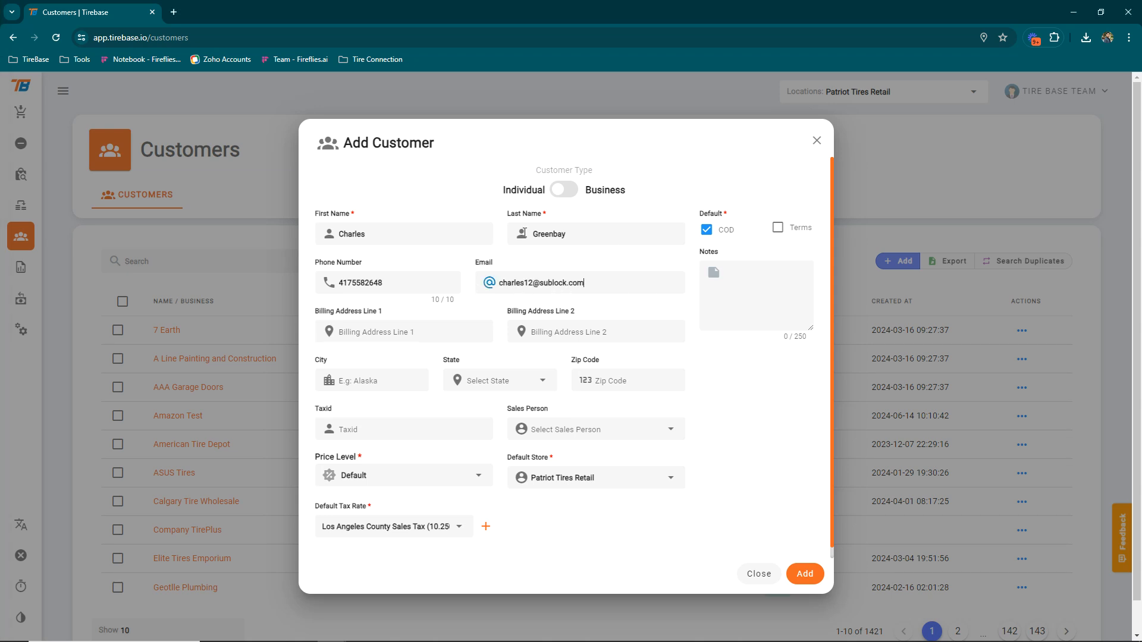
{"action": "left_click", "coordinate": [352, 213]}
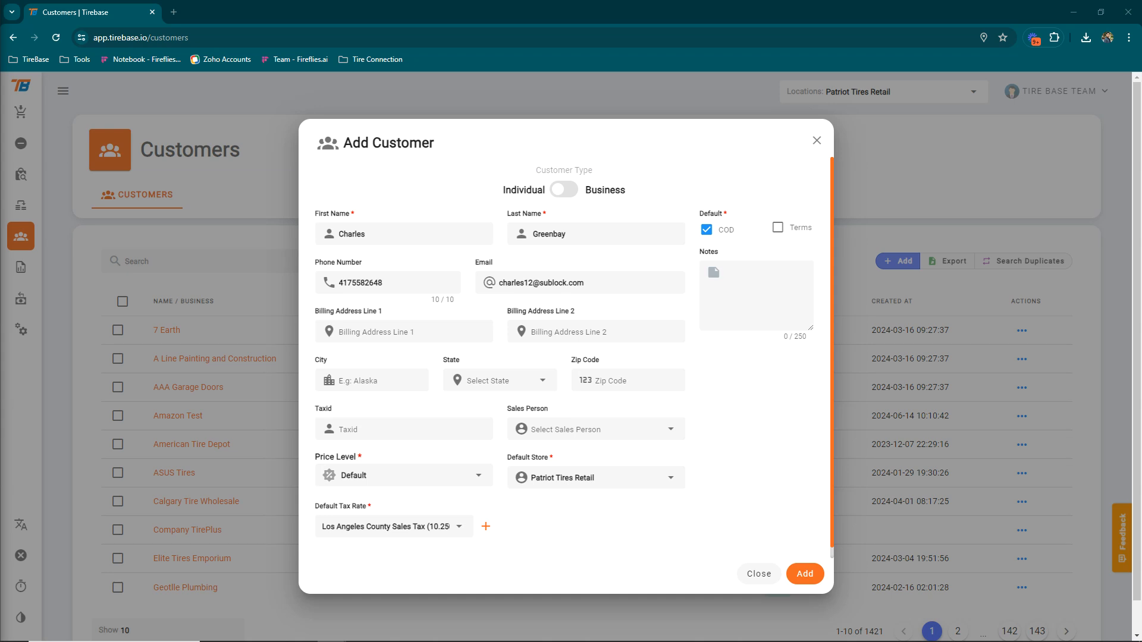
Fill in the customer's two billing address lines, city, state and zip code
{"action": "left_click", "coordinate": [360, 331]}
{"action": "left_click", "coordinate": [599, 324]}
{"action": "left_click", "coordinate": [351, 379]}
{"action": "type", "text": "Denver"}
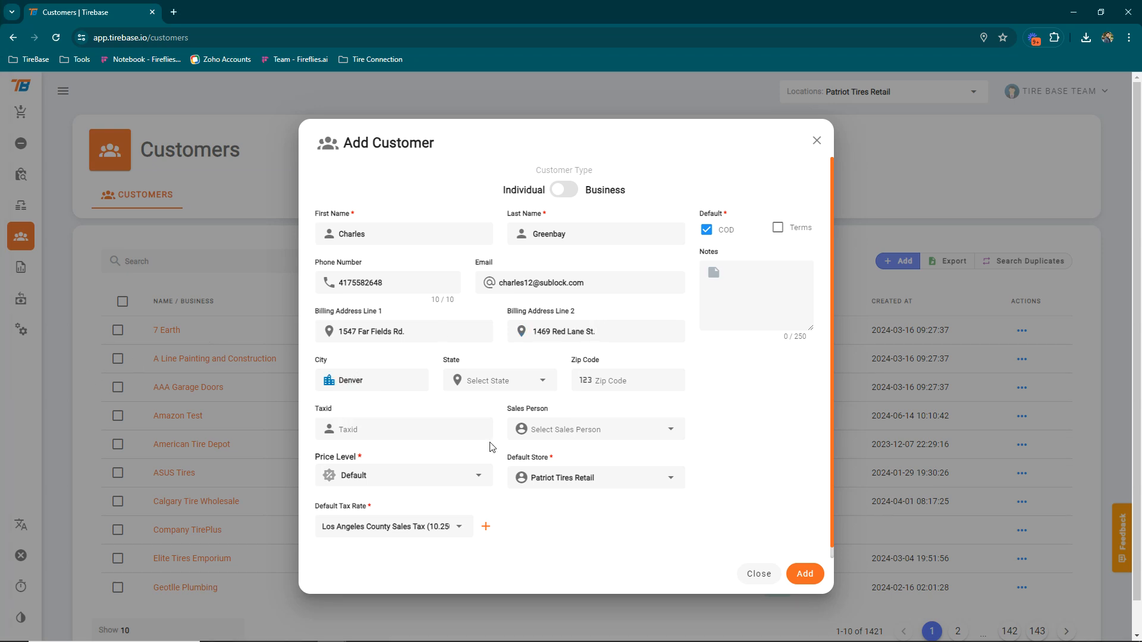
{"action": "left_click", "coordinate": [511, 379]}
{"action": "type", "text": "co"}
{"action": "left_click", "coordinate": [485, 408]}
{"action": "left_click", "coordinate": [626, 379]}
{"action": "type", "text": "775115"}
{"action": "key", "text": "BackSpace"}
Assign a salesperson, keep Default pricing and Patriot Tires Retail, and set Tax Exempt (0.000 %)
{"action": "left_click", "coordinate": [630, 435]}
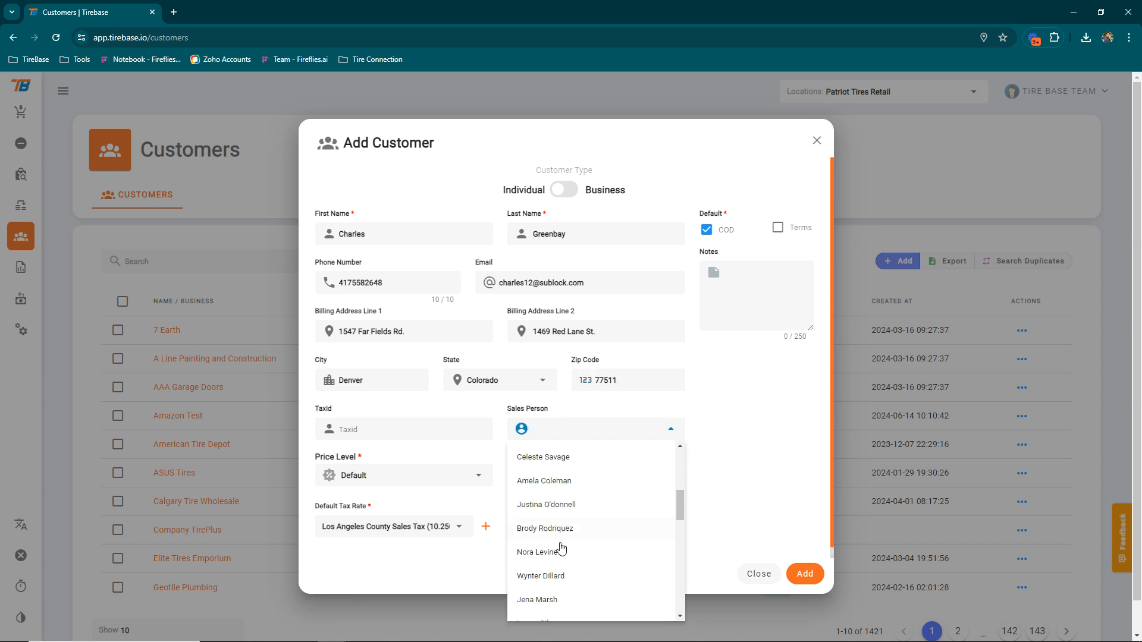
{"action": "left_click", "coordinate": [547, 601]}
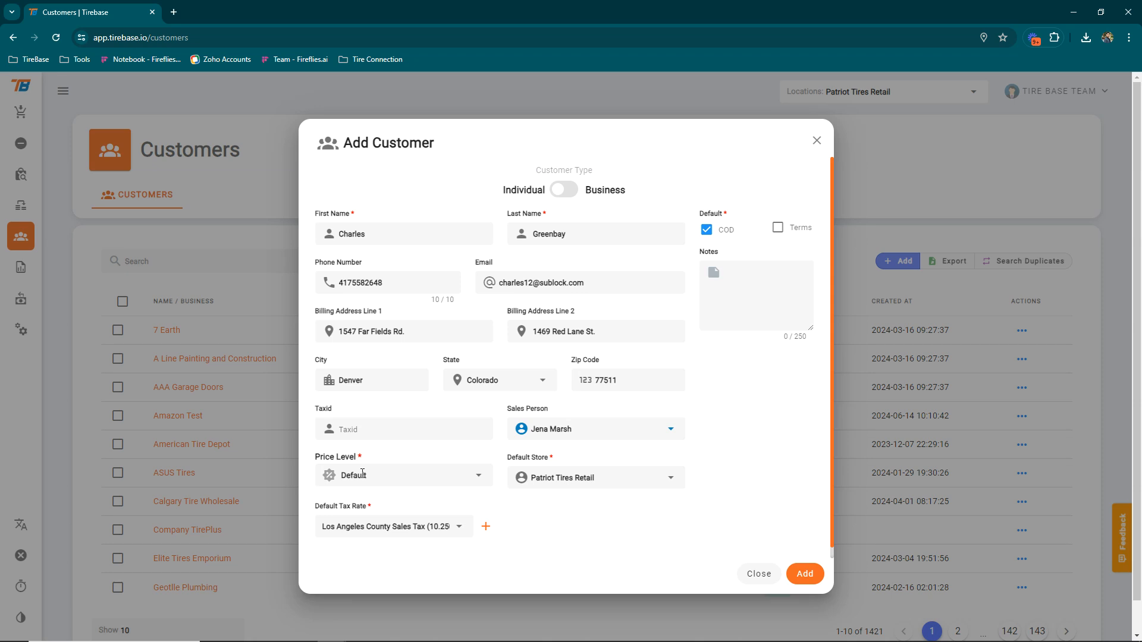
{"action": "left_click", "coordinate": [406, 481]}
{"action": "scroll", "coordinate": [408, 403], "scroll_direction": "down", "scroll_amount": 1}
{"action": "scroll", "coordinate": [405, 407], "scroll_direction": "up", "scroll_amount": 1}
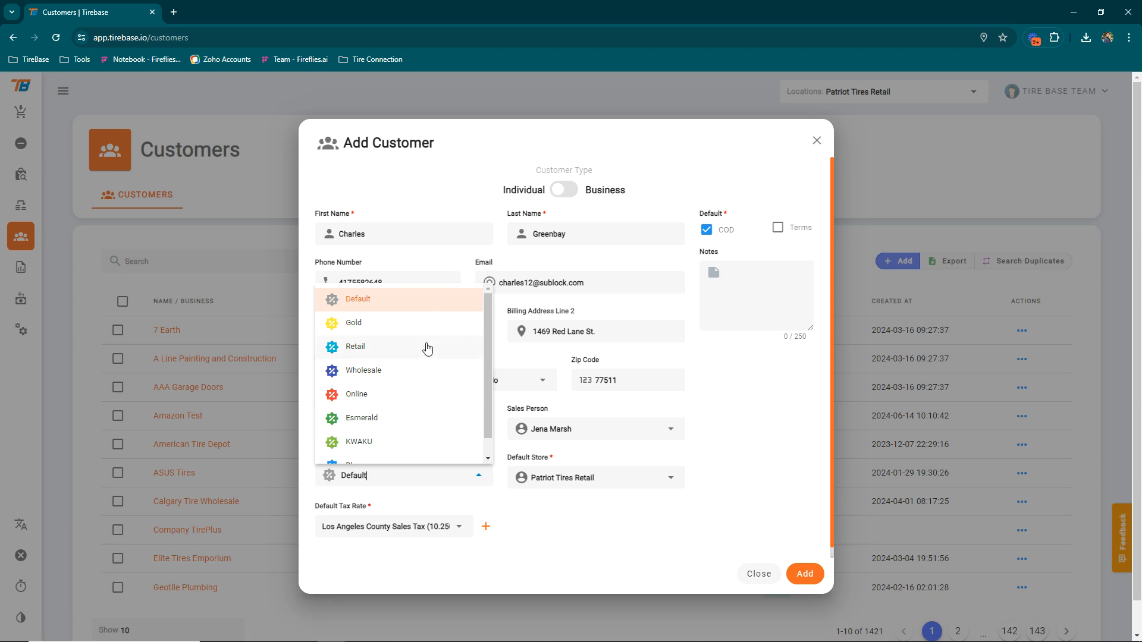
{"action": "scroll", "coordinate": [426, 368], "scroll_direction": "down", "scroll_amount": 1}
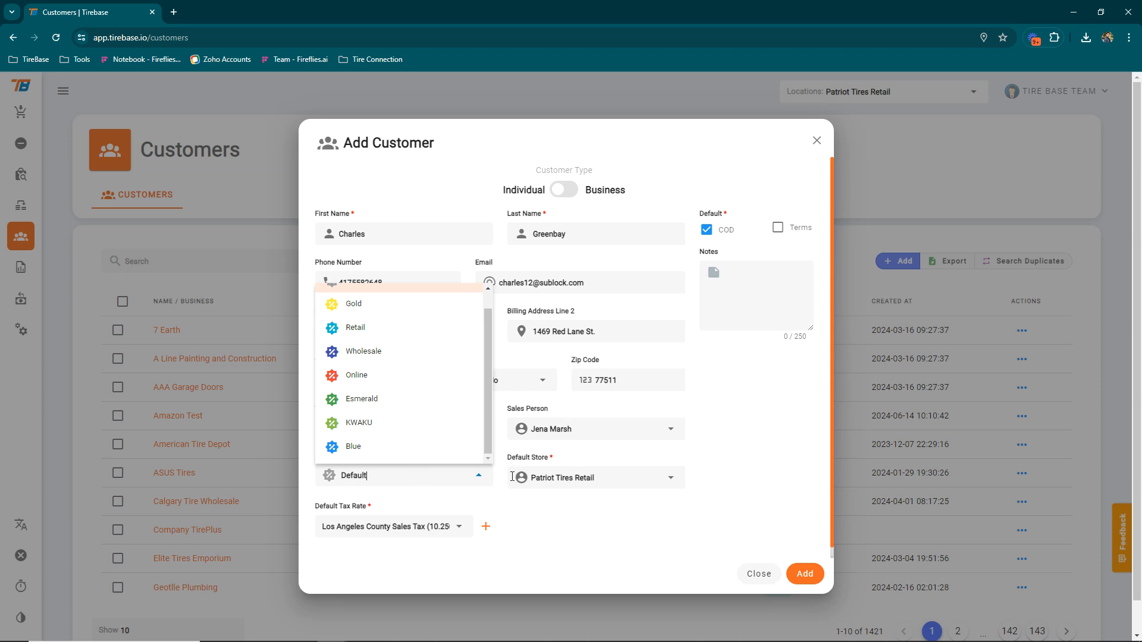
{"action": "left_click", "coordinate": [474, 476]}
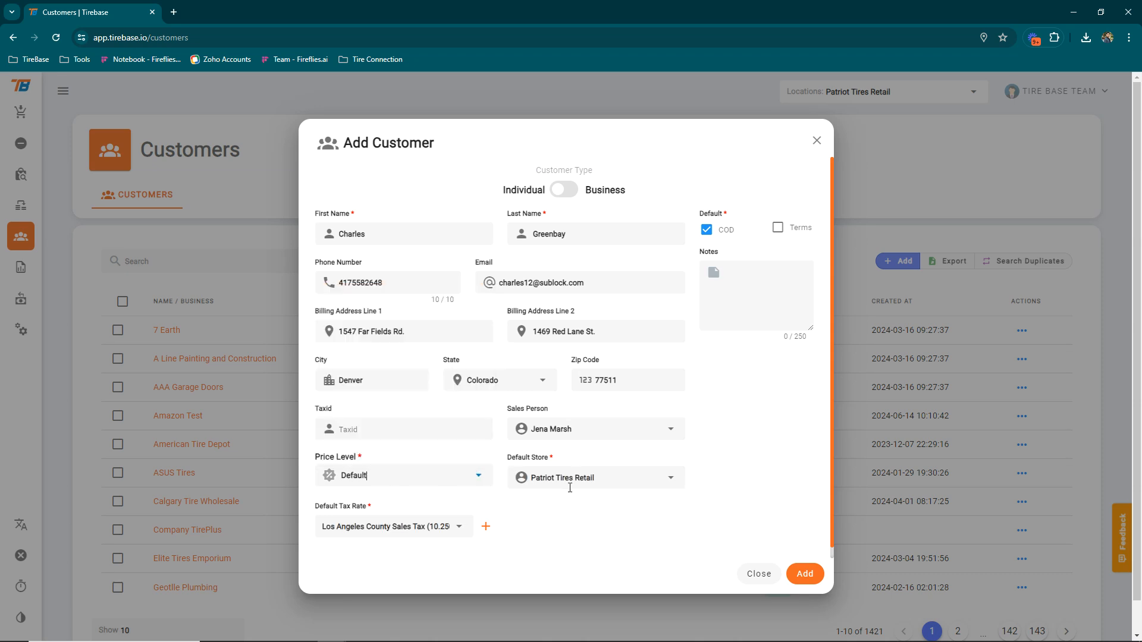
{"action": "left_click", "coordinate": [641, 479]}
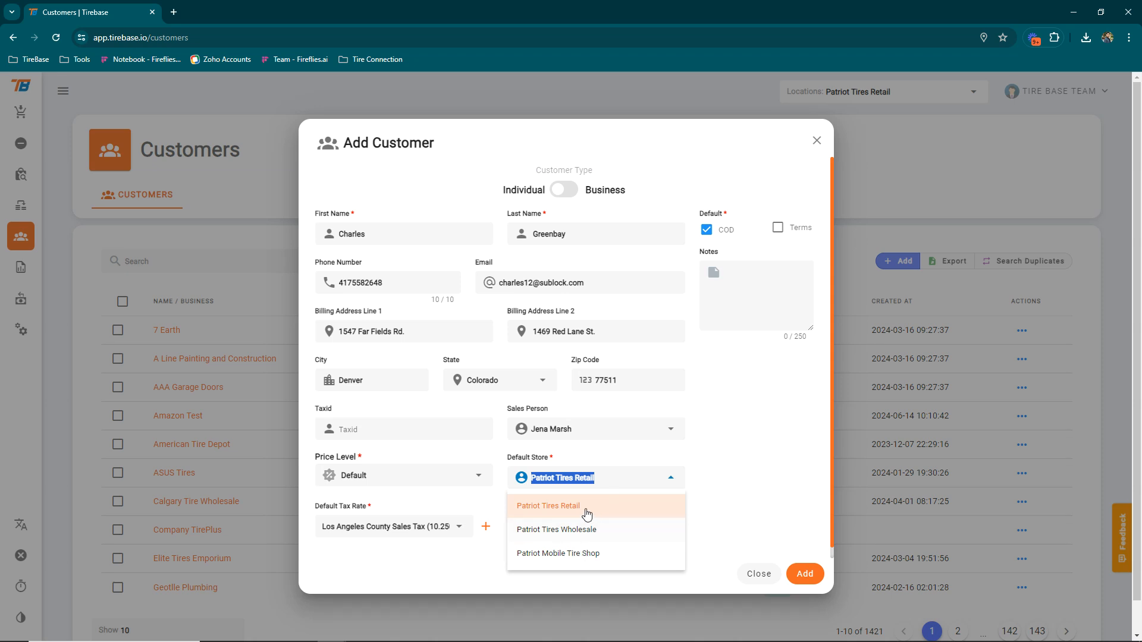
{"action": "left_click", "coordinate": [550, 514]}
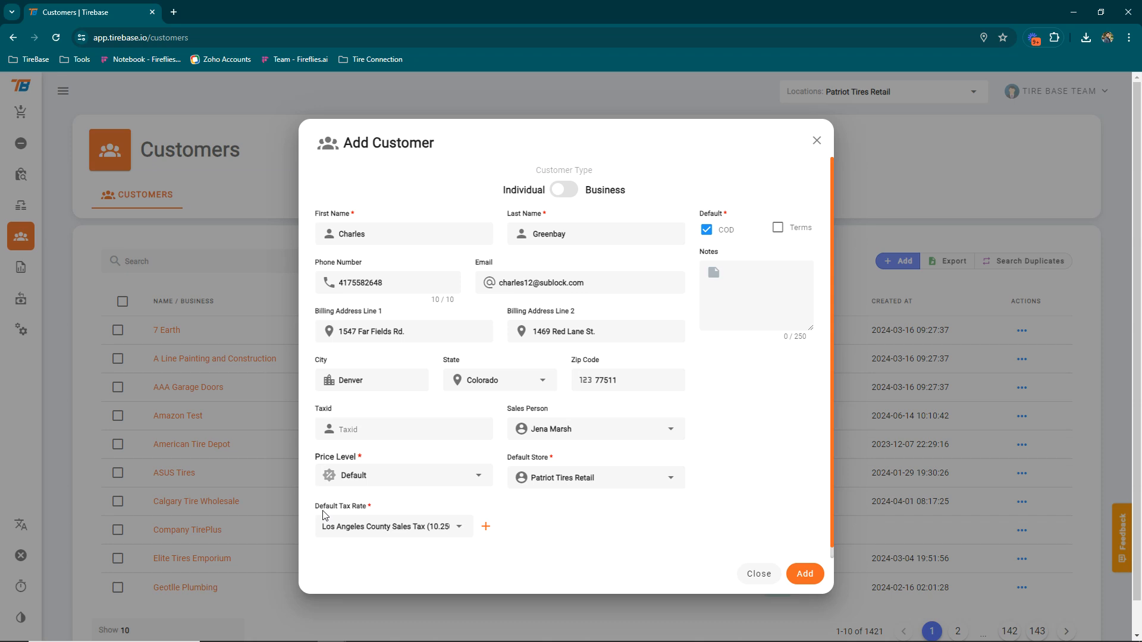
{"action": "left_click", "coordinate": [454, 526]}
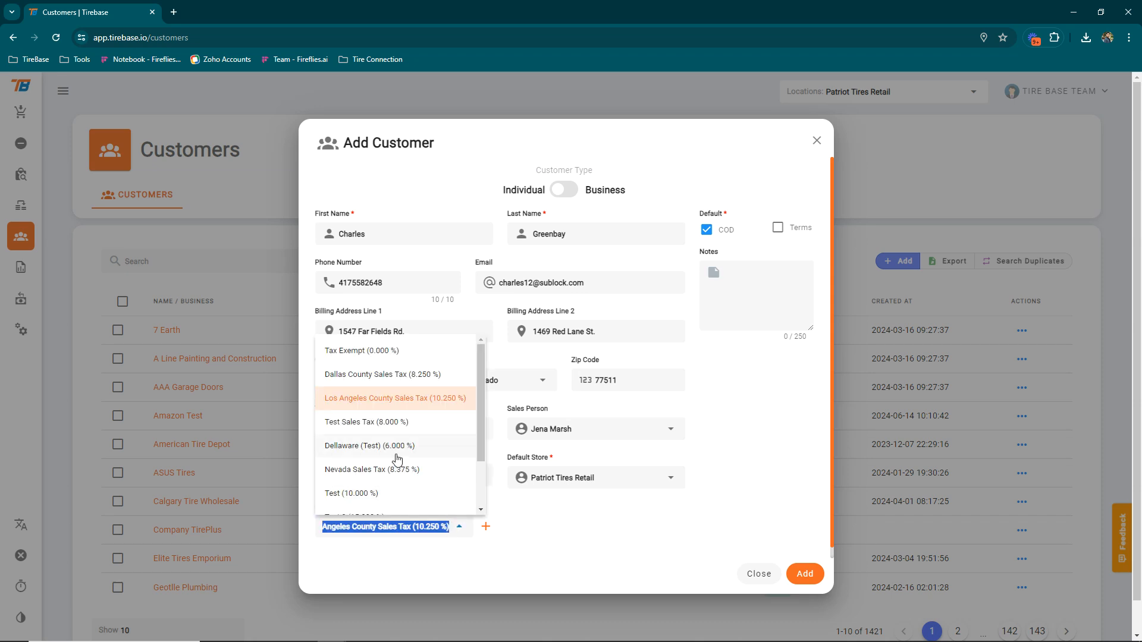
{"action": "left_click", "coordinate": [362, 352]}
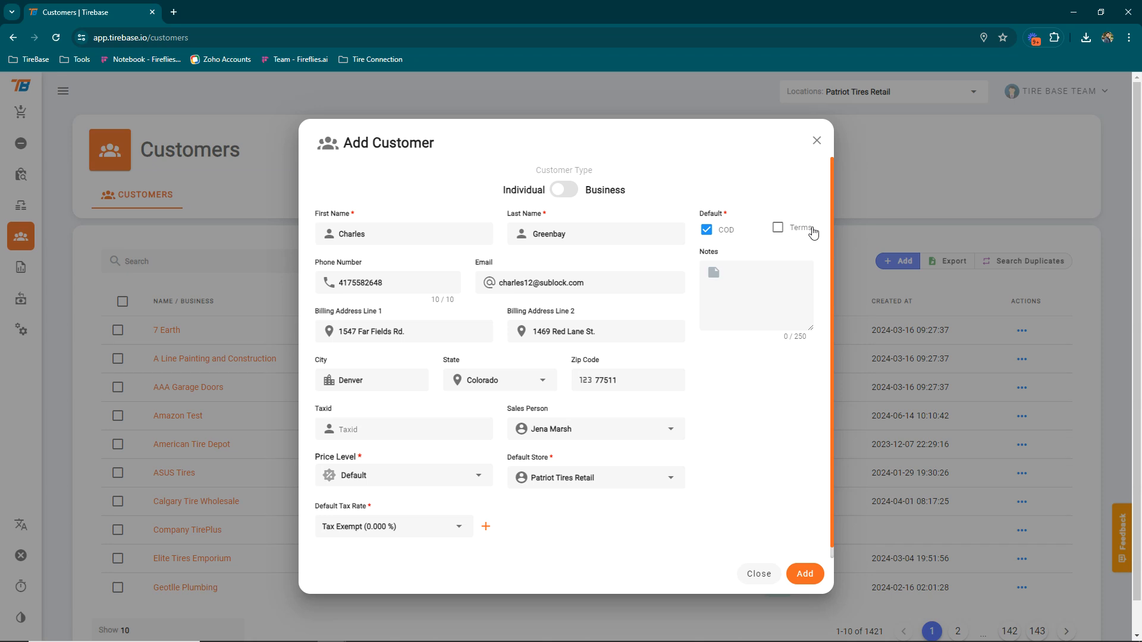
Switch the default payment from COD to Terms with a $10000 credit limit
{"action": "left_click", "coordinate": [778, 228]}
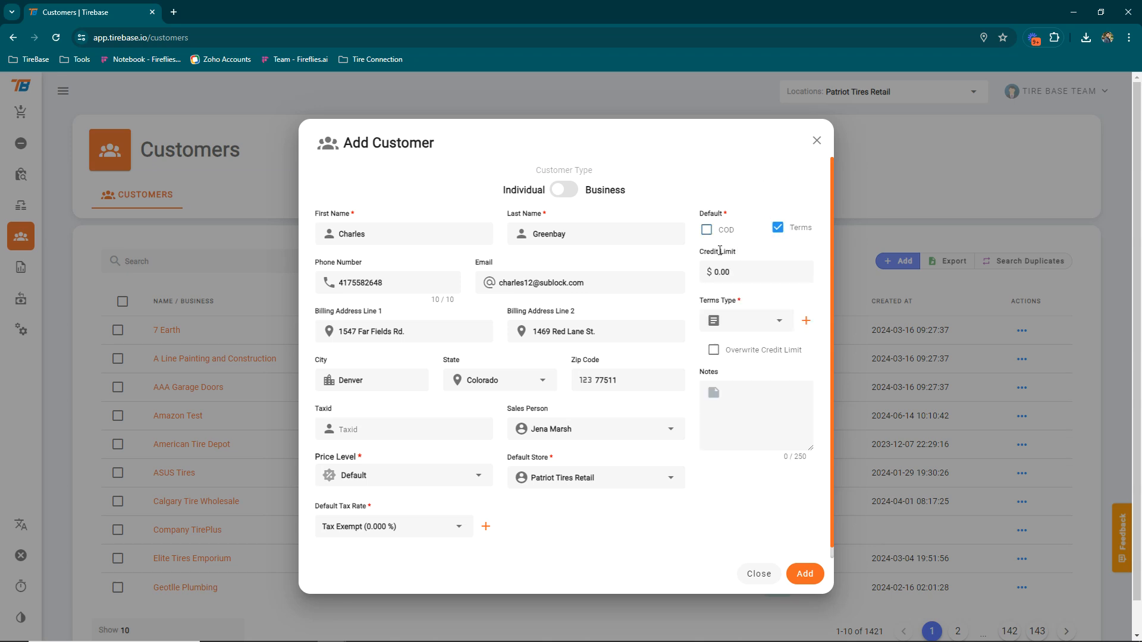
{"action": "double_click", "coordinate": [717, 272]}
{"action": "type", "text": "00"}
Create and save a new '20th' payment term due on day 20 of the month
{"action": "left_click", "coordinate": [781, 323]}
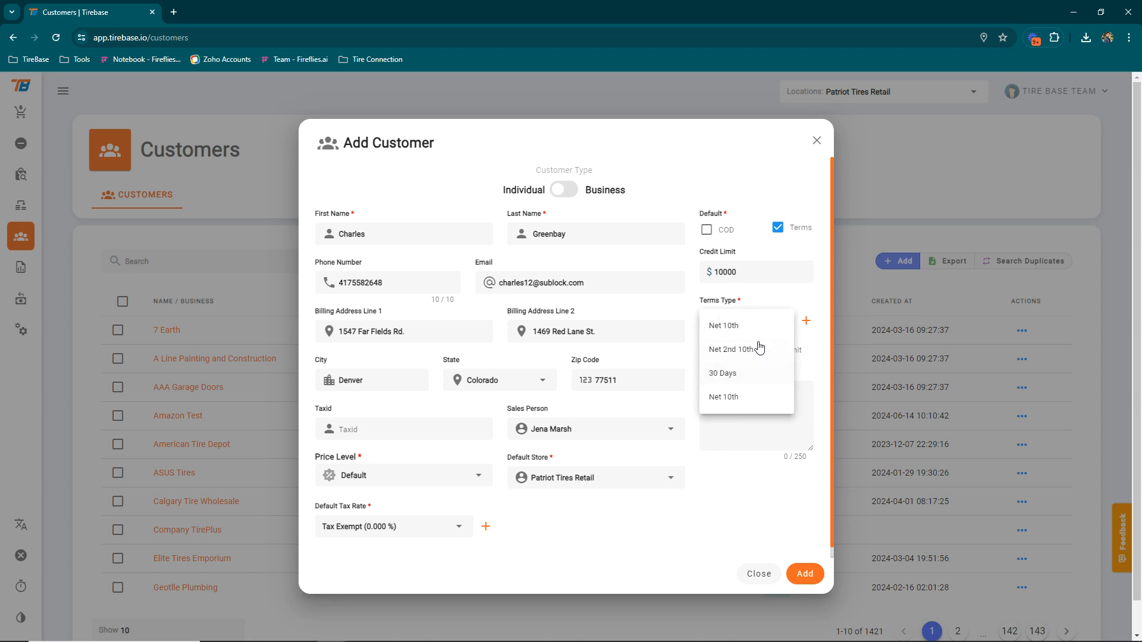
{"action": "left_click", "coordinate": [804, 321]}
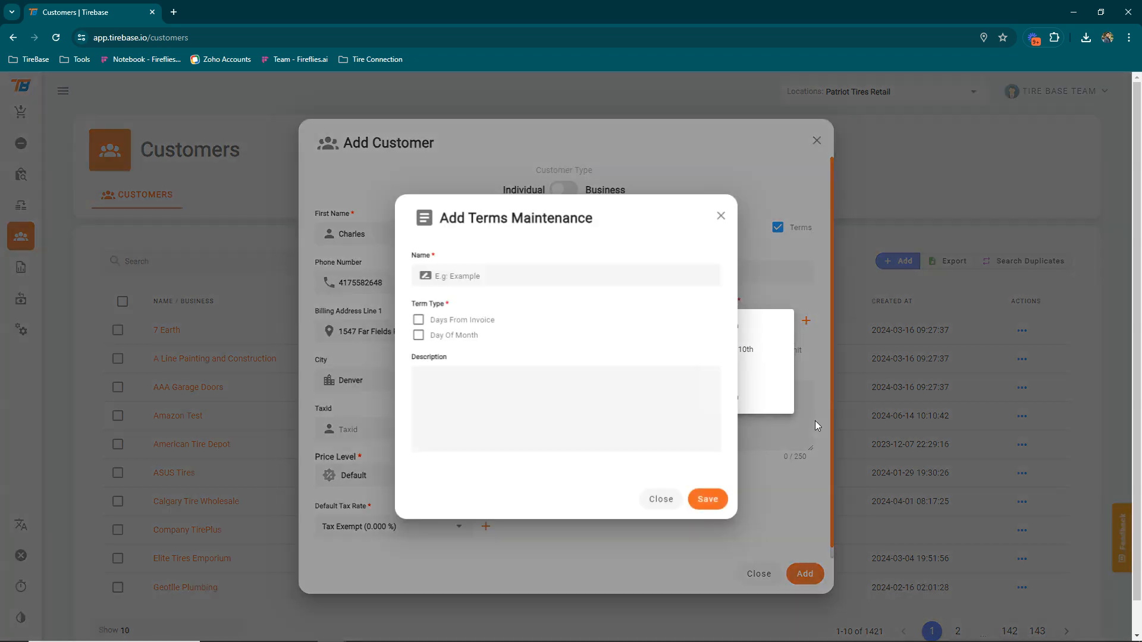
{"action": "left_click", "coordinate": [470, 270]}
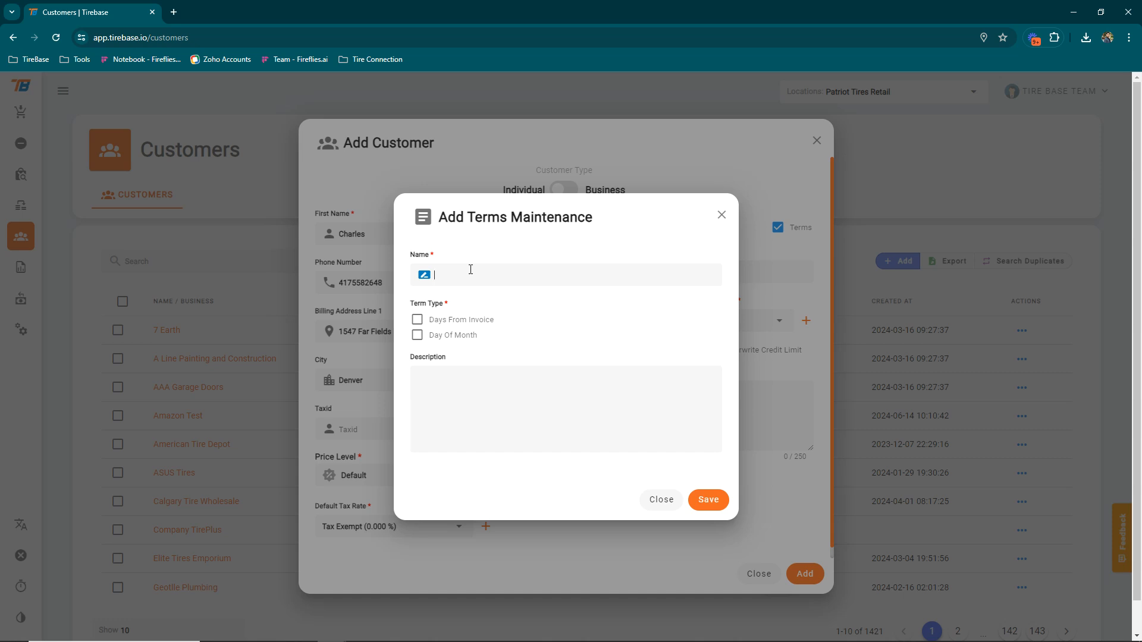
{"action": "type", "text": "20th"}
{"action": "left_click", "coordinate": [417, 337]}
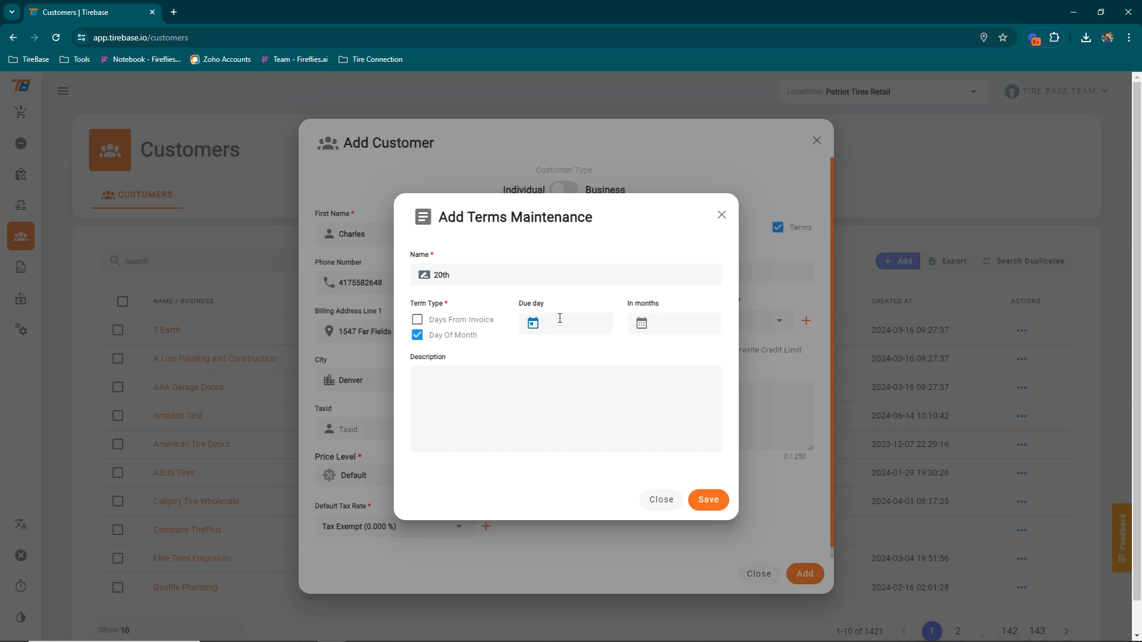
{"action": "left_click", "coordinate": [679, 319]}
{"action": "left_click", "coordinate": [714, 505]}
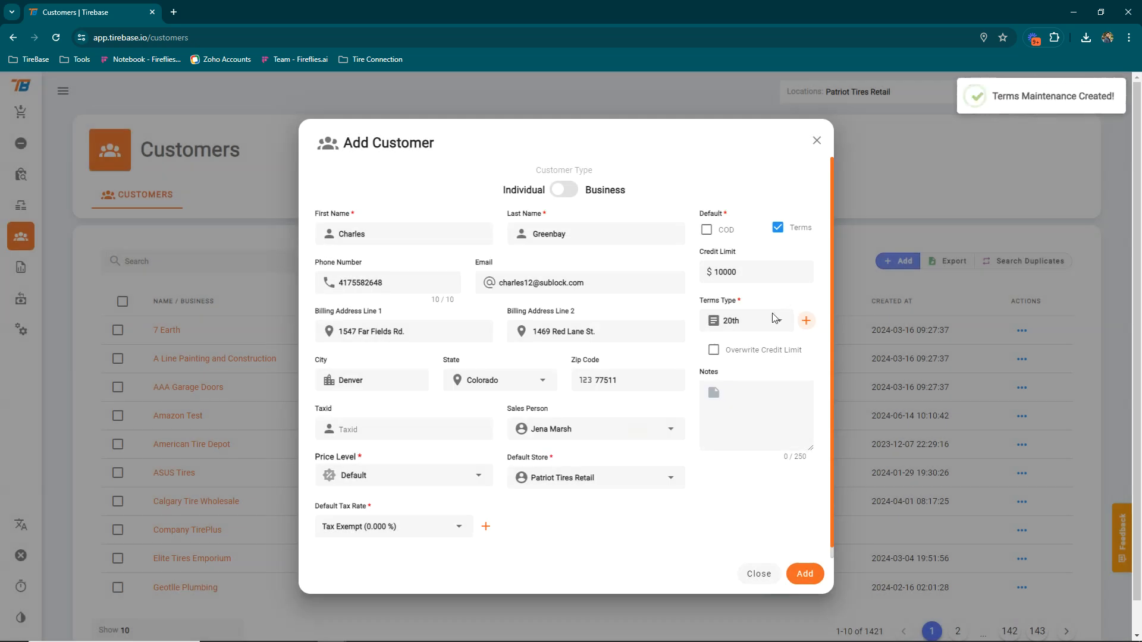
{"action": "left_click", "coordinate": [776, 324]}
Set COD as default payment, add a note that only this customer may buy on the account, and create it
{"action": "left_click", "coordinate": [718, 421]}
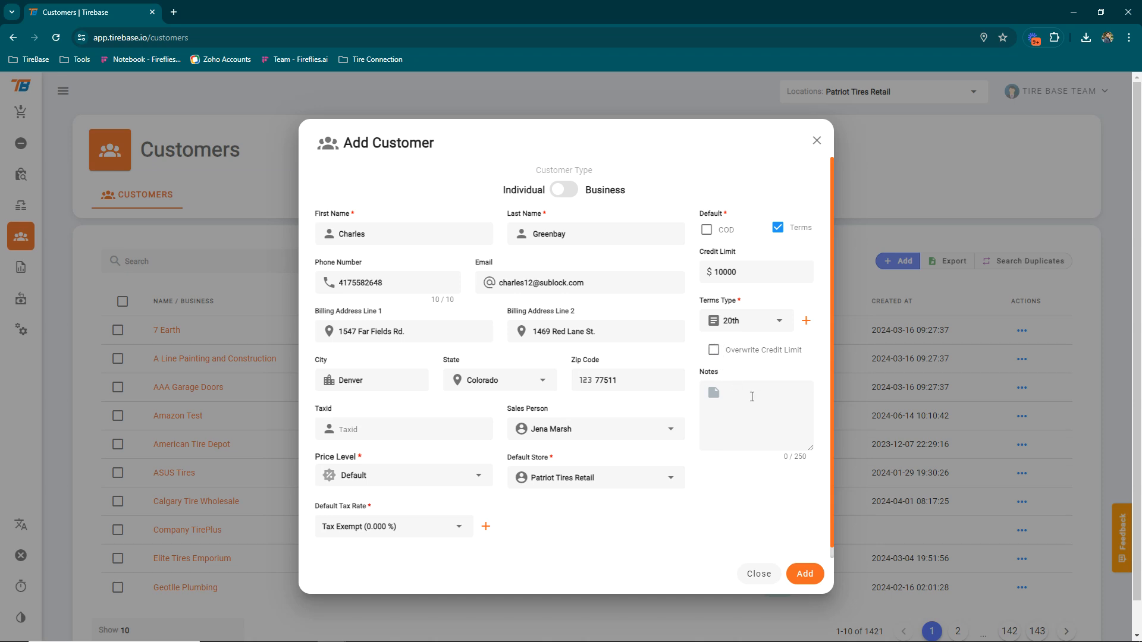
{"action": "left_click", "coordinate": [707, 230]}
{"action": "left_click", "coordinate": [751, 271]}
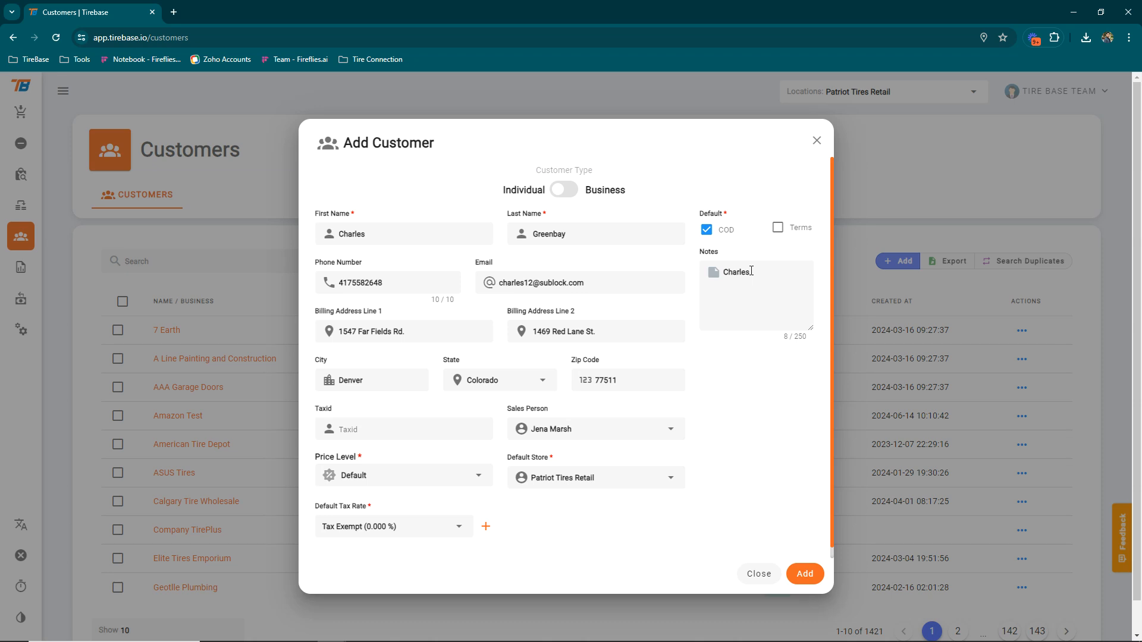
{"action": "type", "text": "the only one who can buy with this account."}
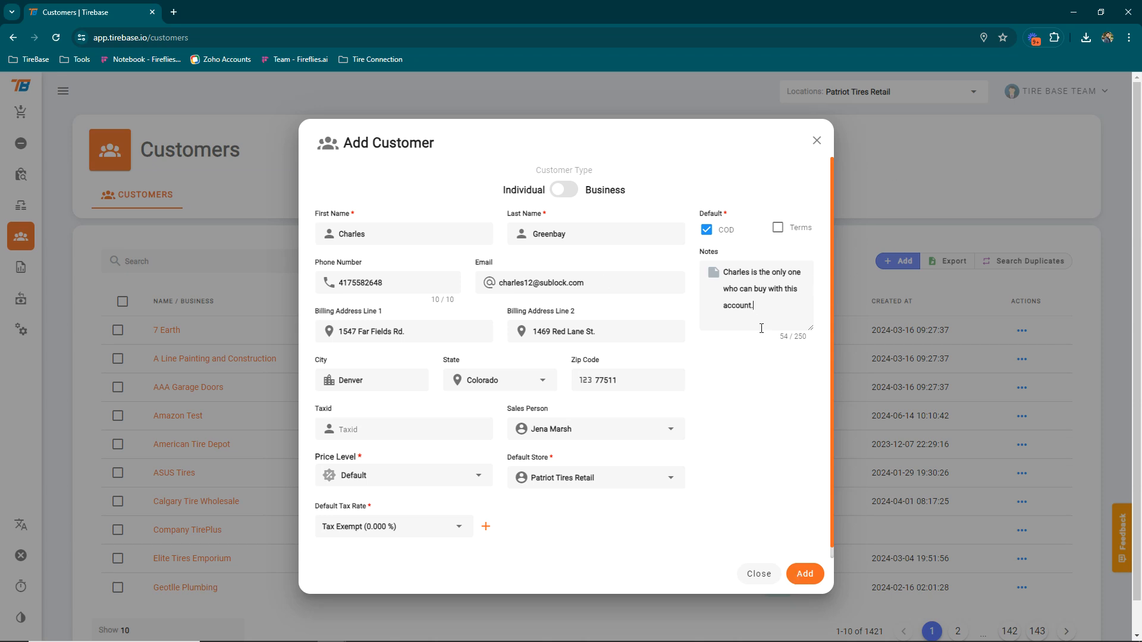
{"action": "left_click_drag", "start_coordinate": [803, 339], "coordinate": [795, 339]}
{"action": "left_click", "coordinate": [809, 355]}
{"action": "left_click", "coordinate": [804, 574]}
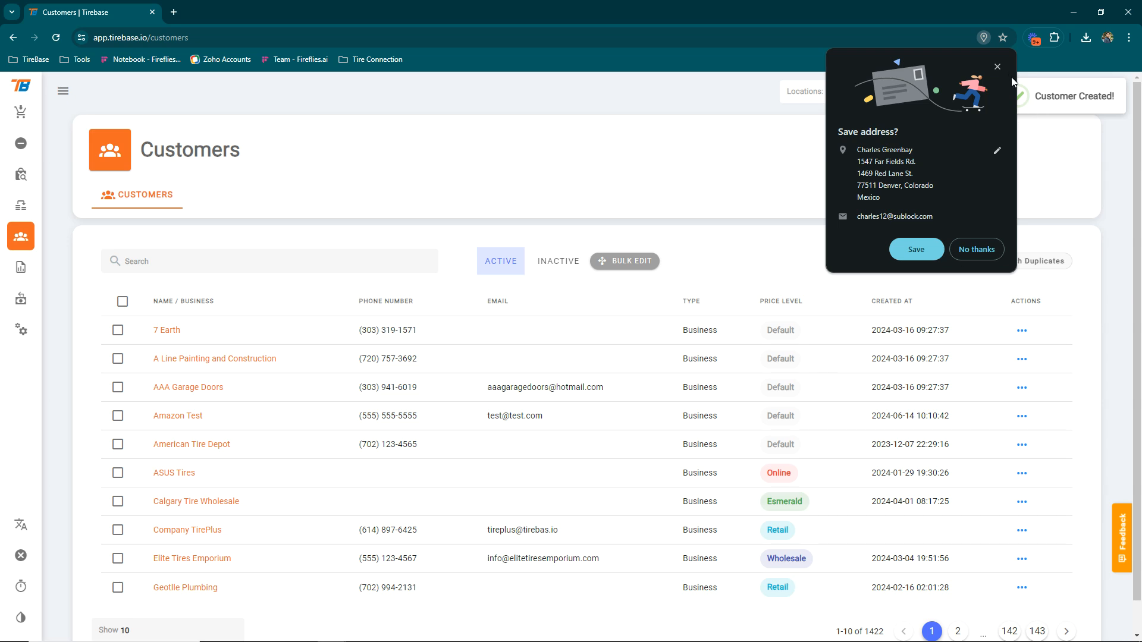
Dismiss the save-address prompt, search for the new customer, open their details, and close Edit unchanged
{"action": "left_click", "coordinate": [999, 67]}
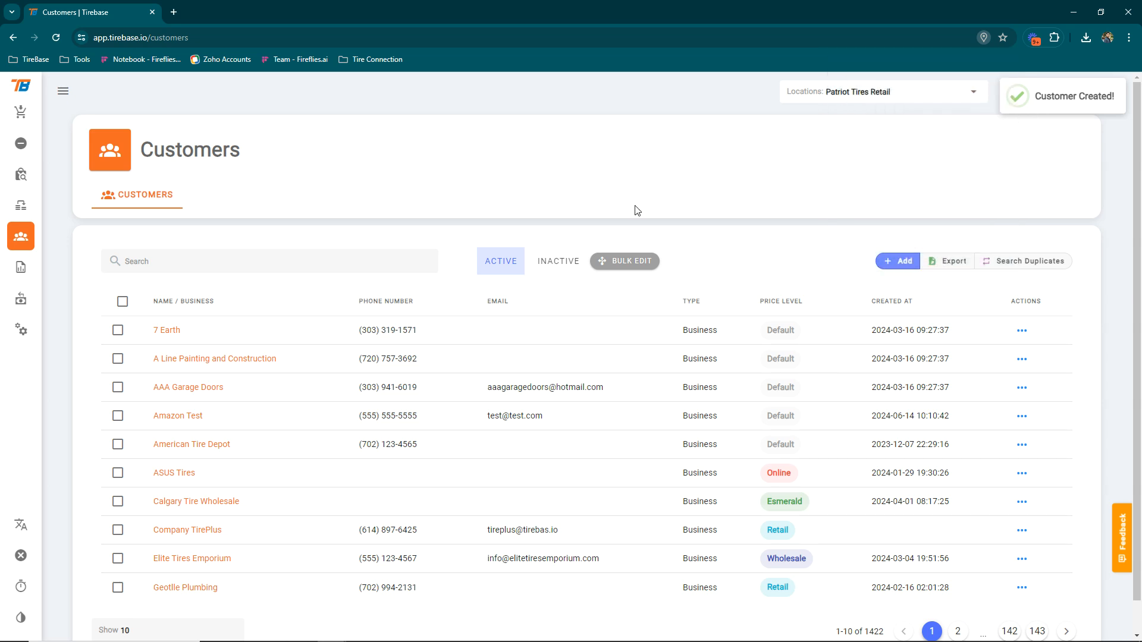
{"action": "left_click", "coordinate": [191, 264]}
{"action": "type", "text": "charles"}
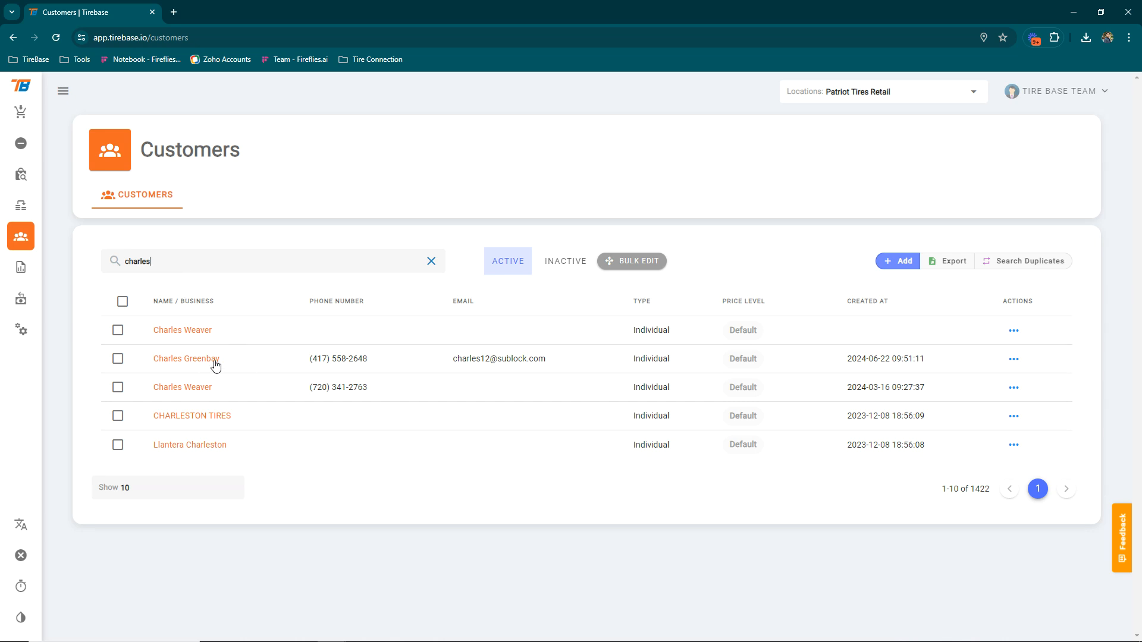
{"action": "left_click", "coordinate": [176, 364]}
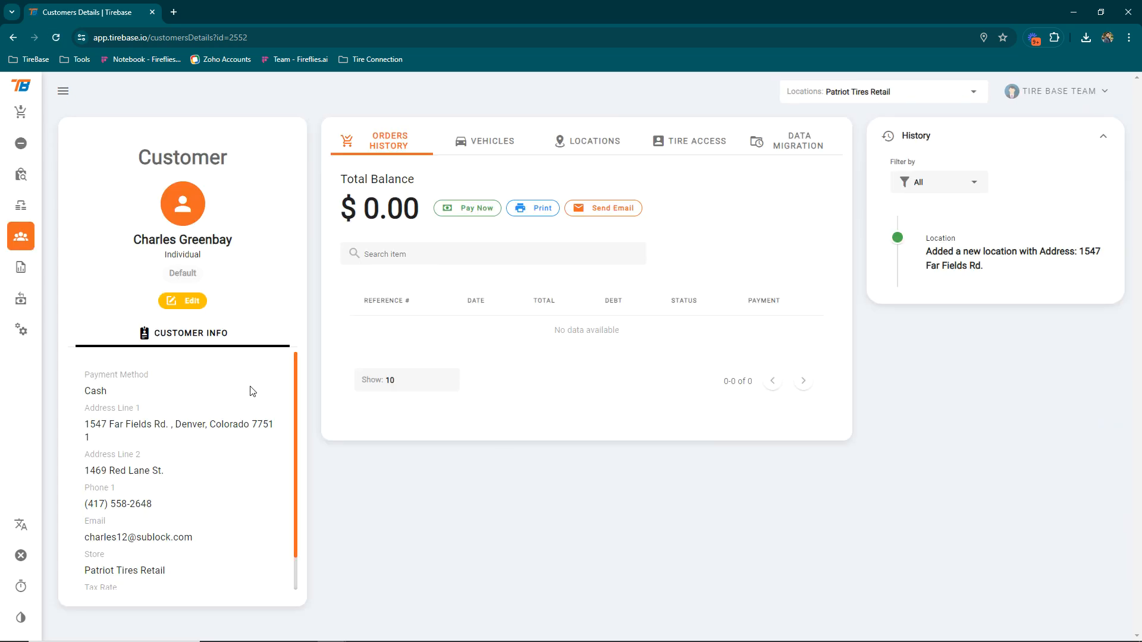
{"action": "left_click", "coordinate": [176, 301]}
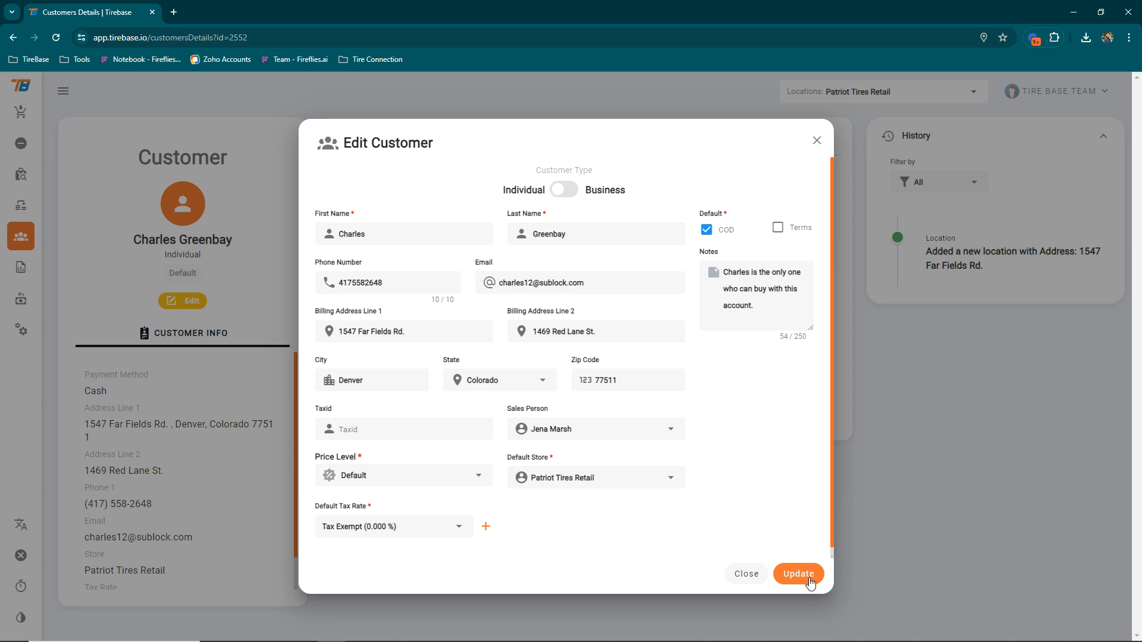
{"action": "left_click", "coordinate": [738, 575]}
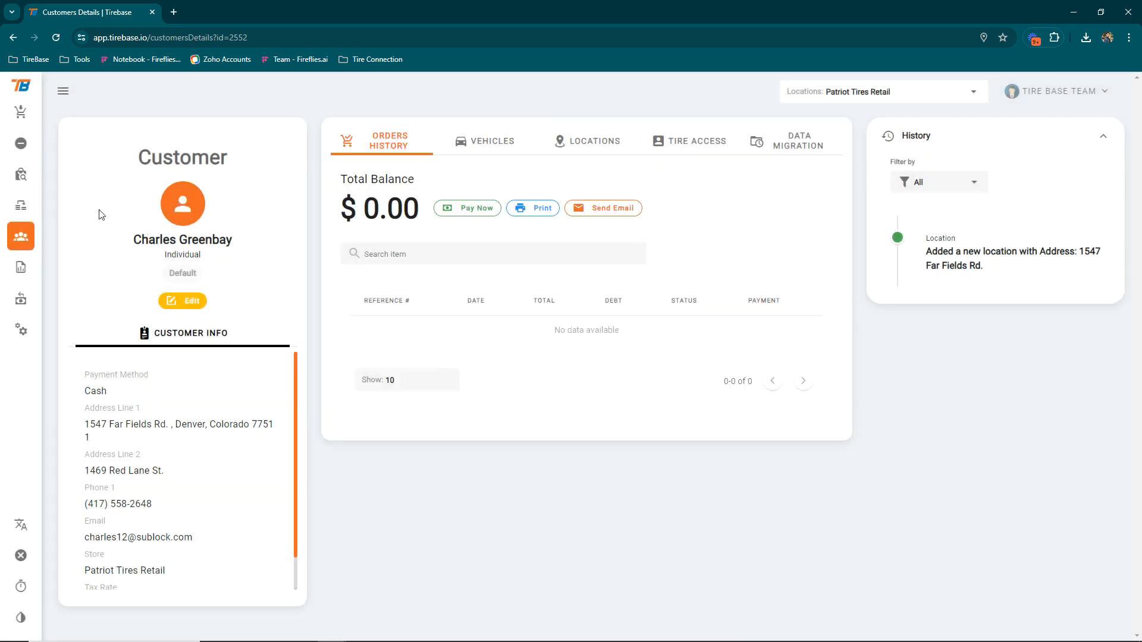
{"action": "scroll", "coordinate": [225, 534], "scroll_direction": "down", "scroll_amount": 1}
{"action": "scroll", "coordinate": [229, 515], "scroll_direction": "up", "scroll_amount": 1}
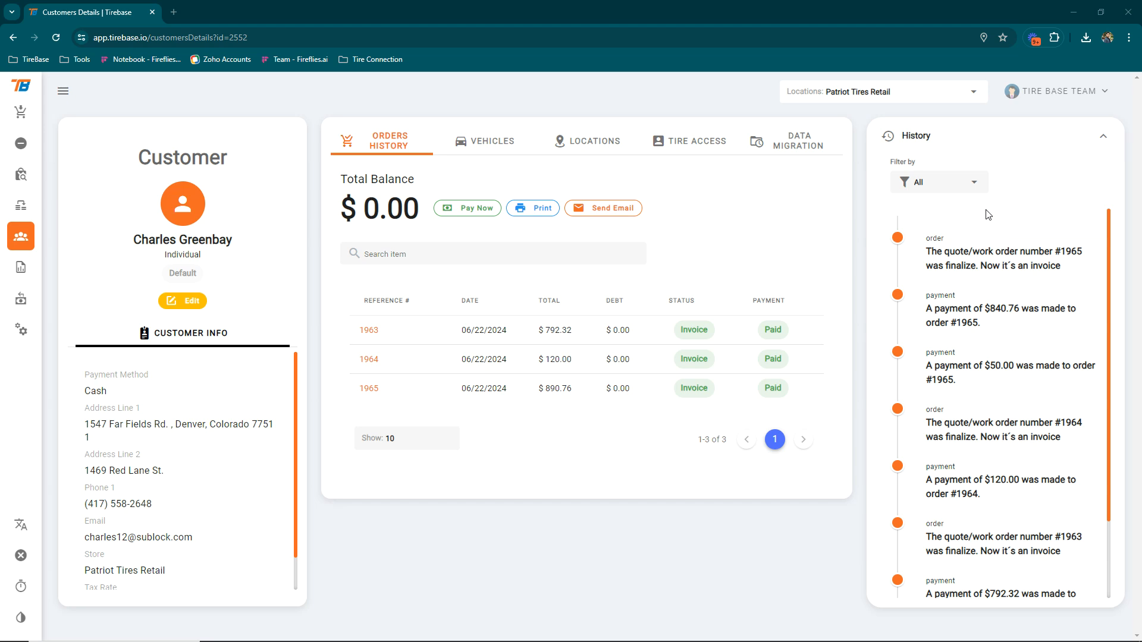
{"action": "left_click", "coordinate": [390, 301]}
{"action": "left_click", "coordinate": [472, 302]}
{"action": "scroll", "coordinate": [974, 340], "scroll_direction": "down", "scroll_amount": 2}
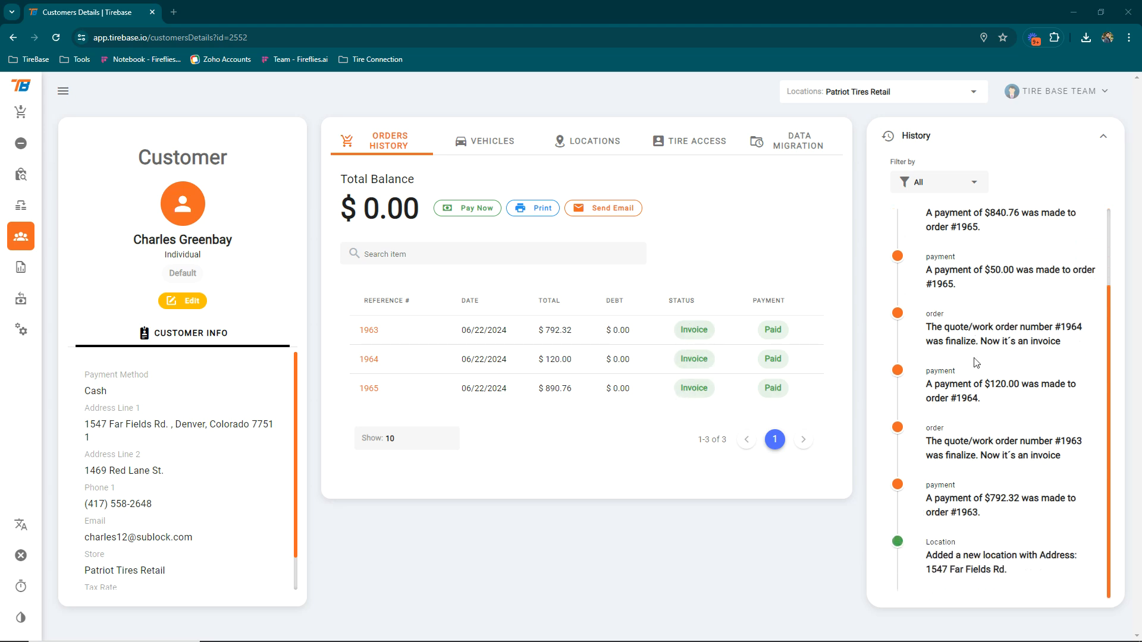
{"action": "scroll", "coordinate": [988, 205], "scroll_direction": "up", "scroll_amount": 2}
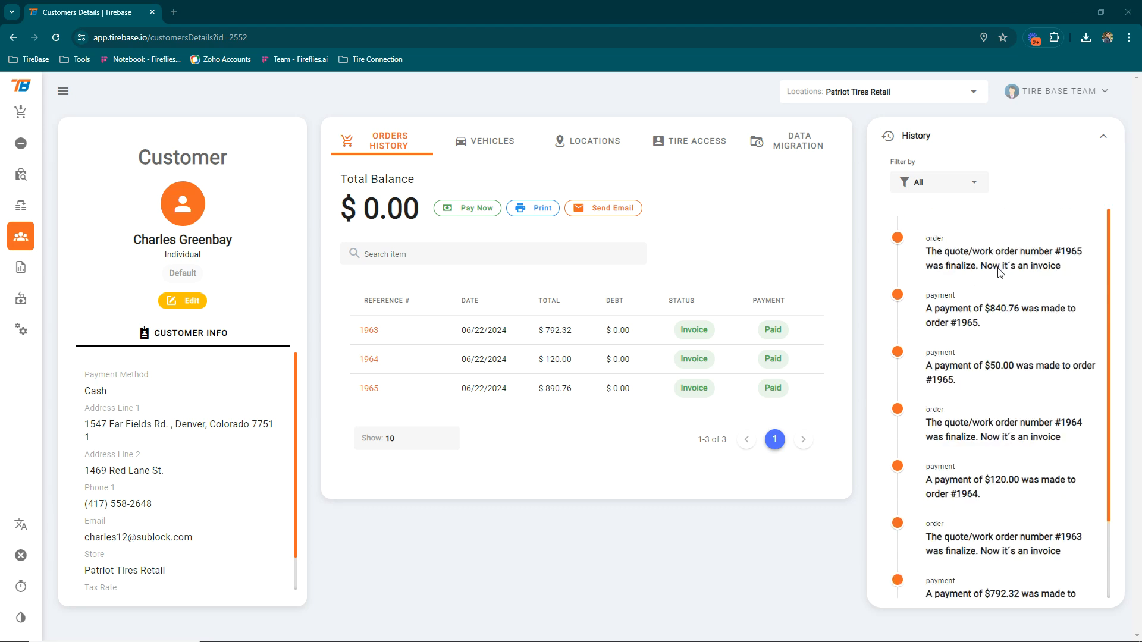
{"action": "left_click", "coordinate": [973, 183]}
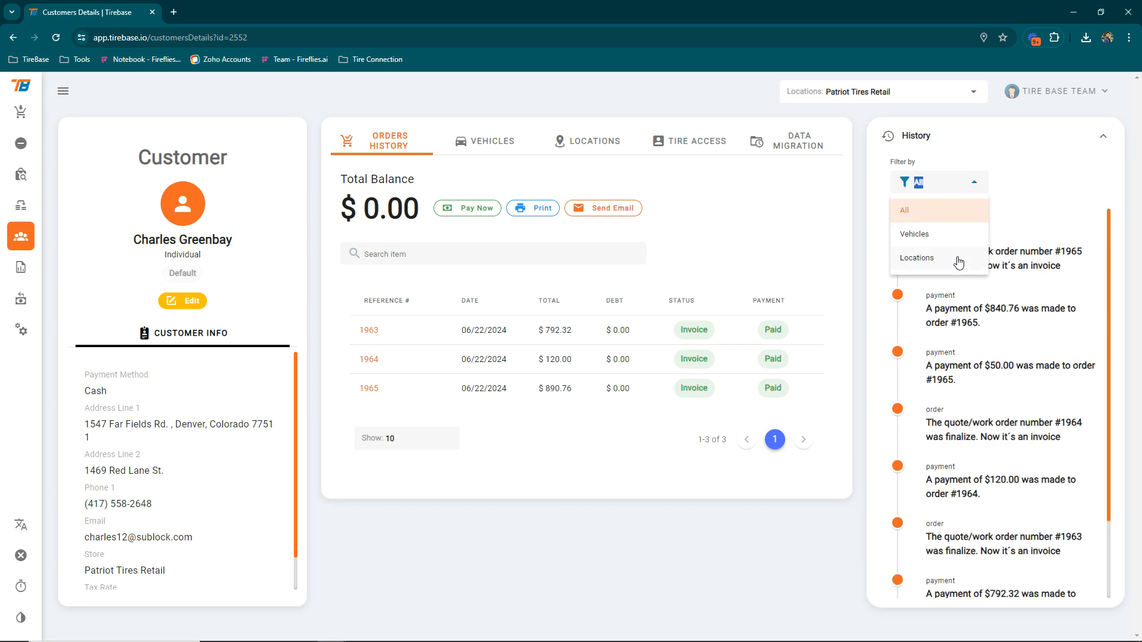
{"action": "left_click", "coordinate": [988, 186]}
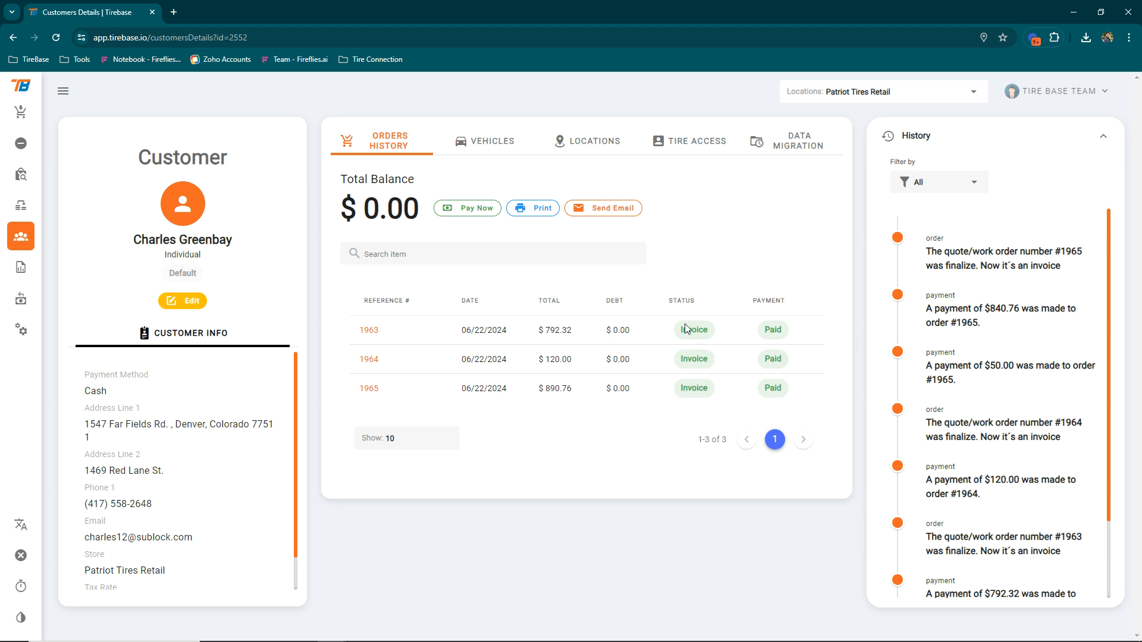
{"action": "left_click", "coordinate": [474, 146]}
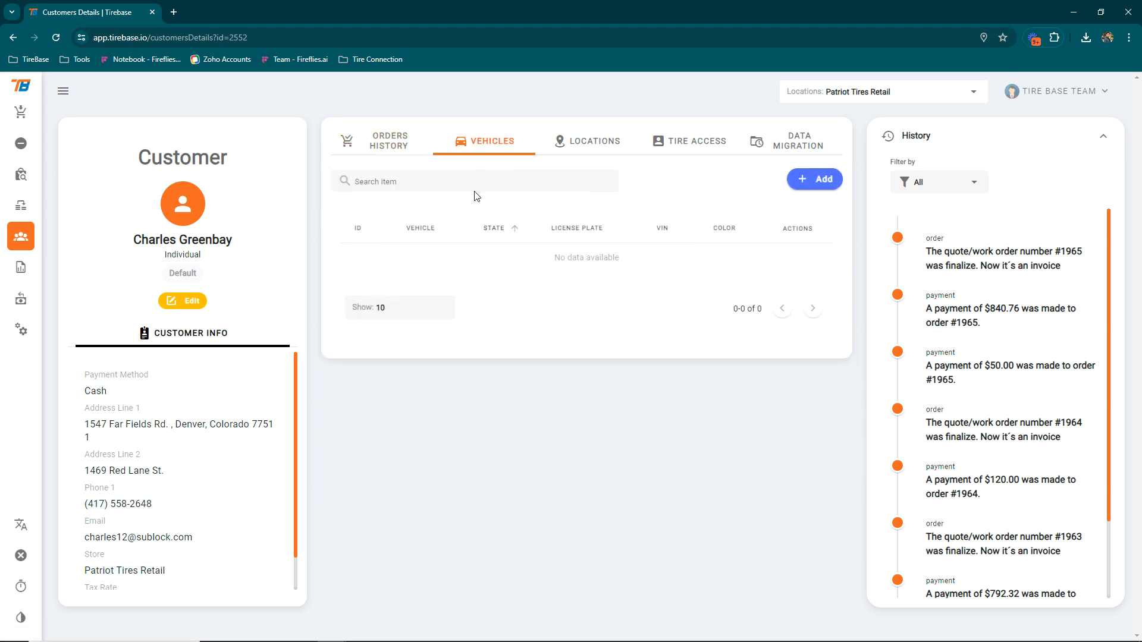
{"action": "left_click", "coordinate": [366, 147]}
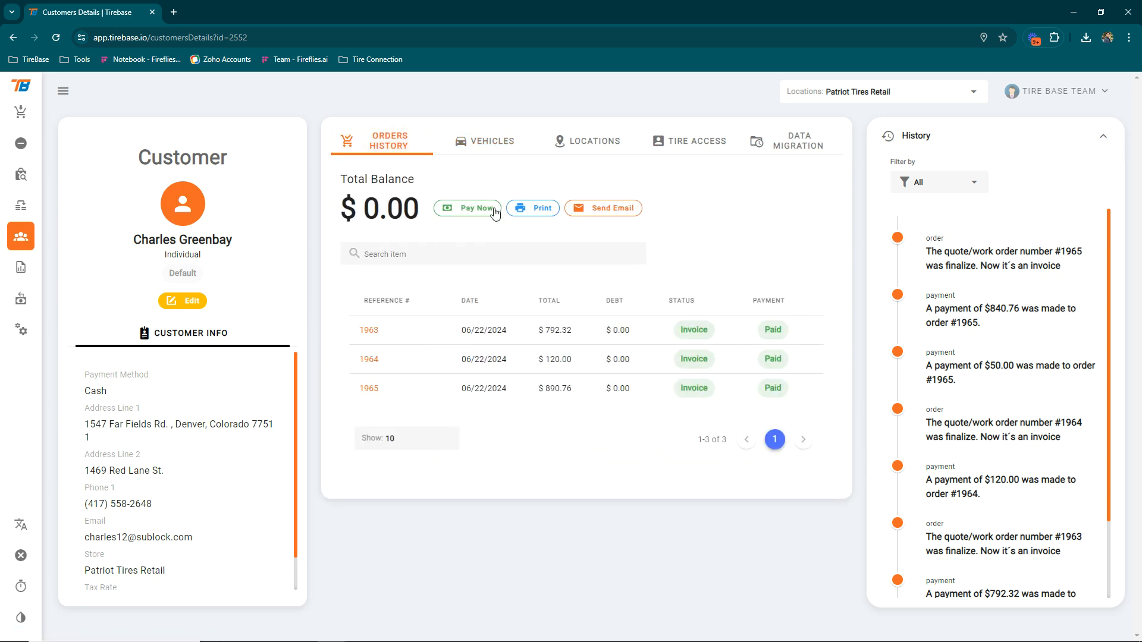
{"action": "left_click_drag", "start_coordinate": [344, 177], "coordinate": [384, 214]}
{"action": "left_click", "coordinate": [431, 190]}
{"action": "left_click", "coordinate": [532, 211]}
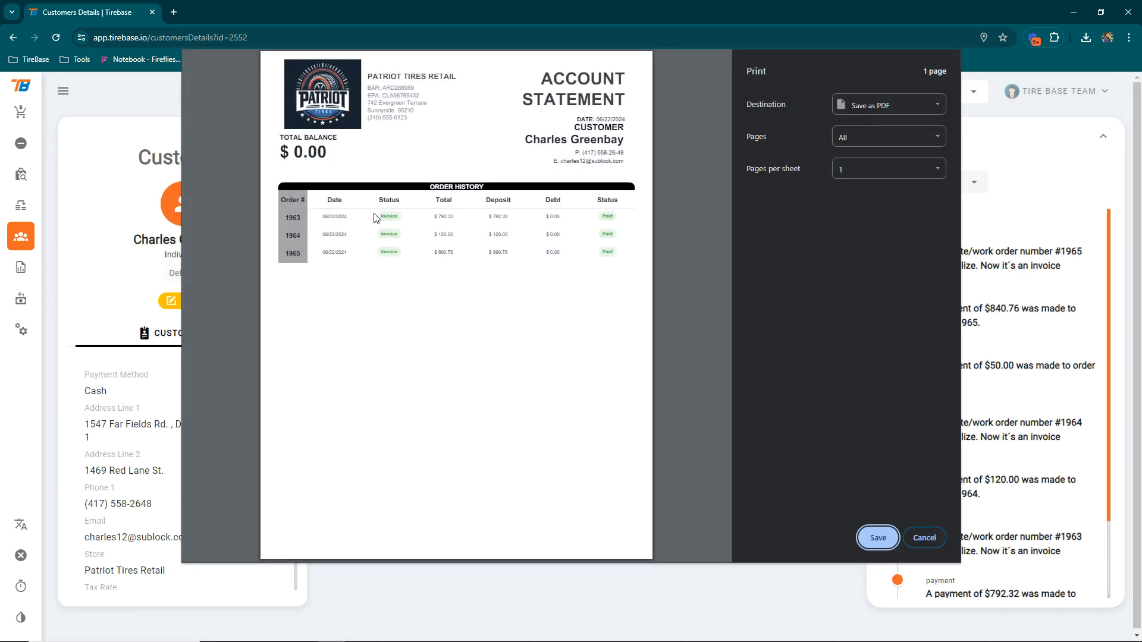
Cancel the statement print, view the empty Vehicles list, and open Add Vehicle
{"action": "left_click", "coordinate": [920, 538]}
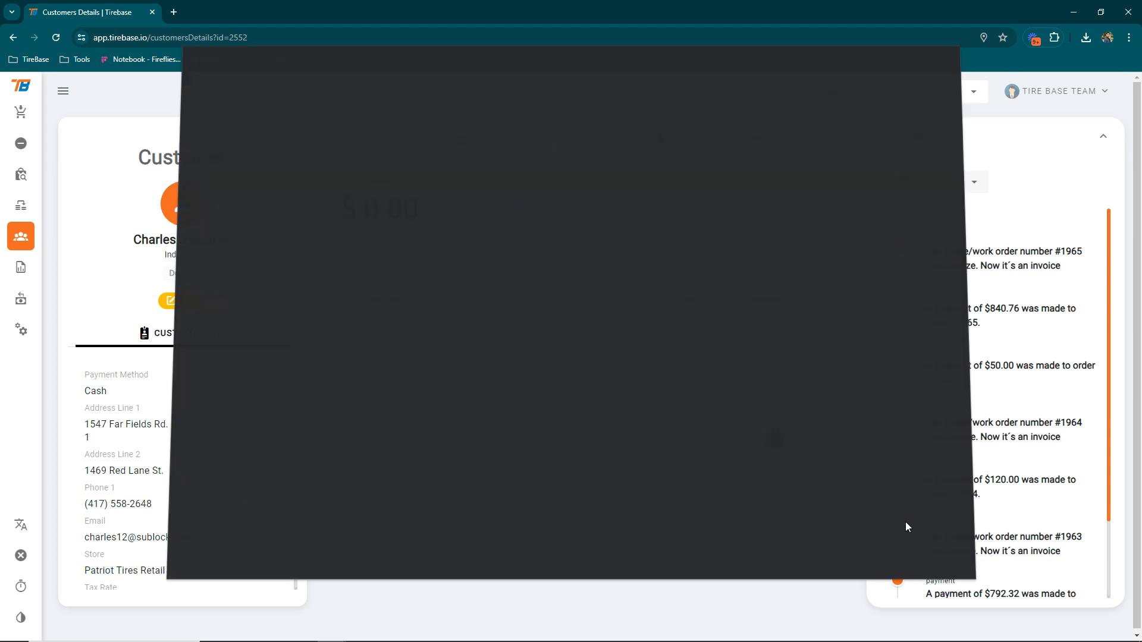
{"action": "left_click", "coordinate": [470, 150]}
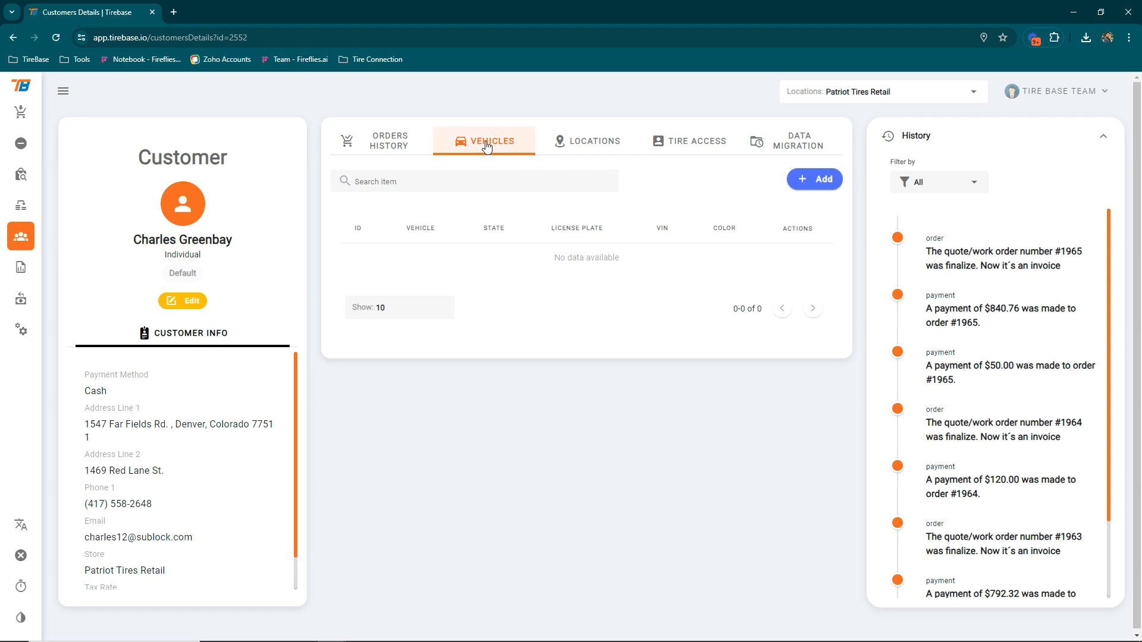
{"action": "left_click", "coordinate": [823, 181]}
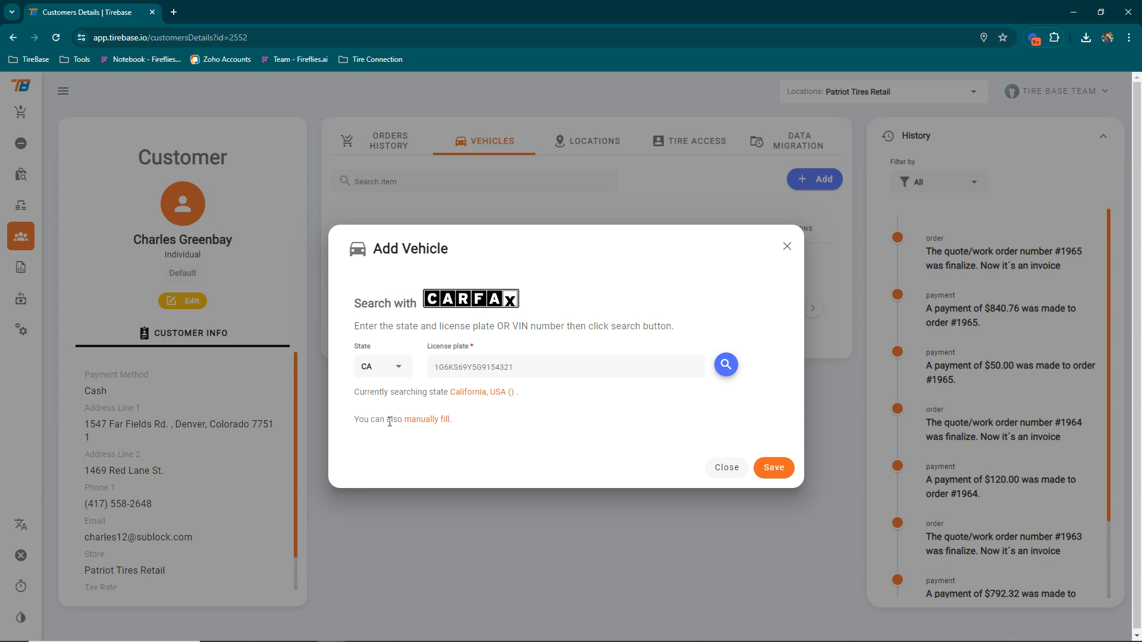
Enter the vehicle manually as a 2015 Honda Civic of type Car
{"action": "left_click", "coordinate": [435, 419]}
{"action": "left_click", "coordinate": [418, 217]}
{"action": "scroll", "coordinate": [421, 334], "scroll_direction": "down", "scroll_amount": 3}
{"action": "left_click", "coordinate": [400, 255]}
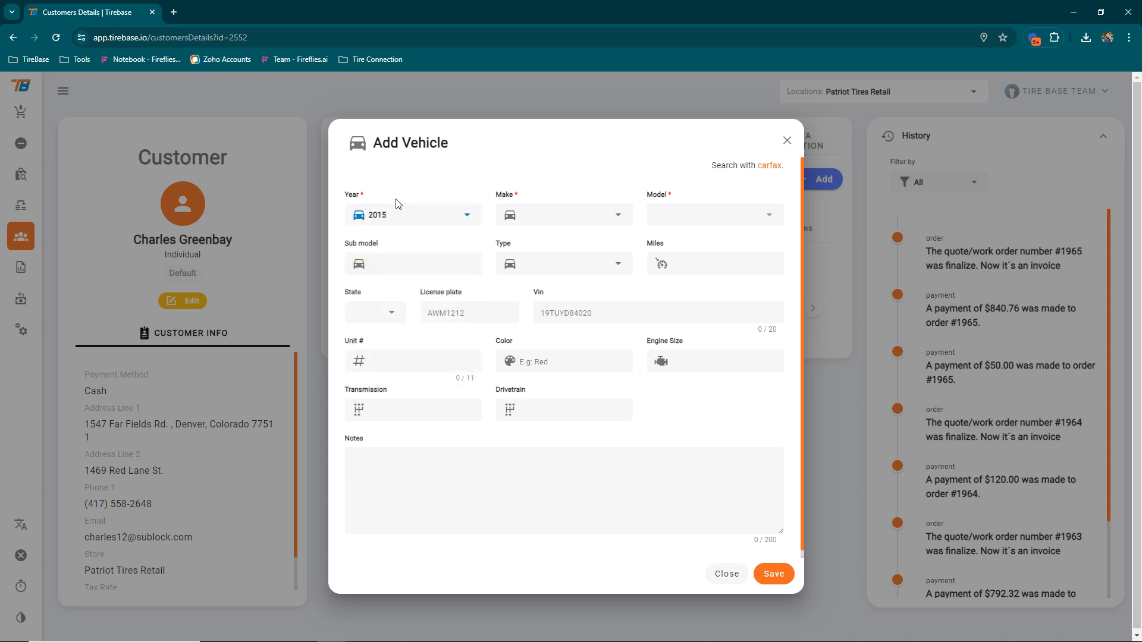
{"action": "left_click", "coordinate": [534, 213]}
{"action": "scroll", "coordinate": [569, 260], "scroll_direction": "down", "scroll_amount": 8}
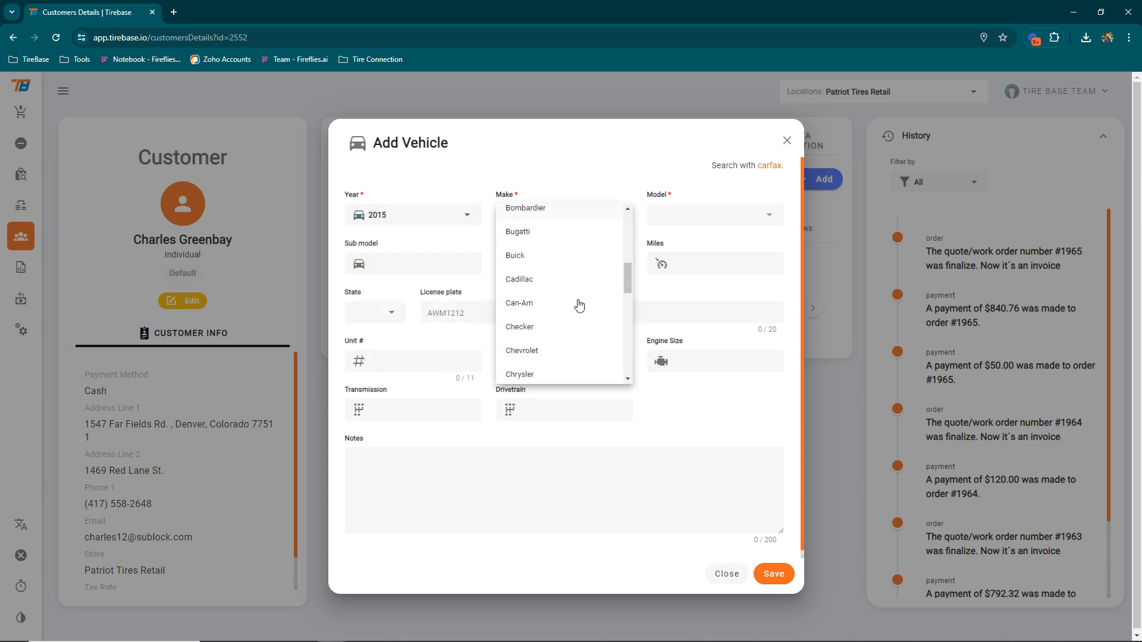
{"action": "scroll", "coordinate": [580, 305], "scroll_direction": "down", "scroll_amount": 2}
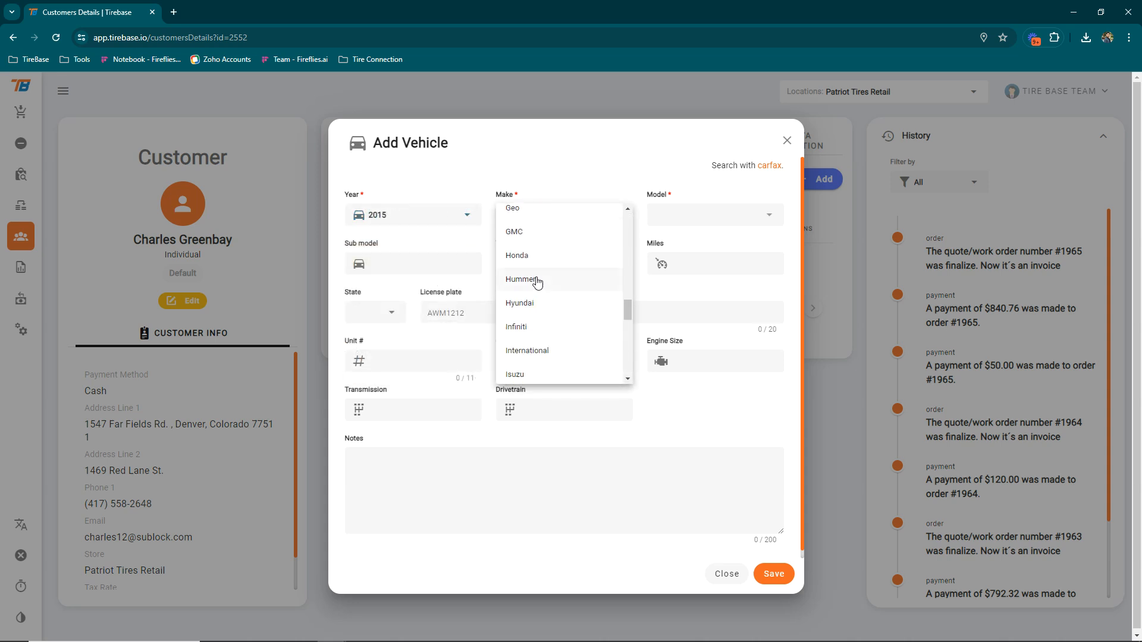
{"action": "left_click", "coordinate": [540, 256]}
{"action": "left_click", "coordinate": [703, 216]}
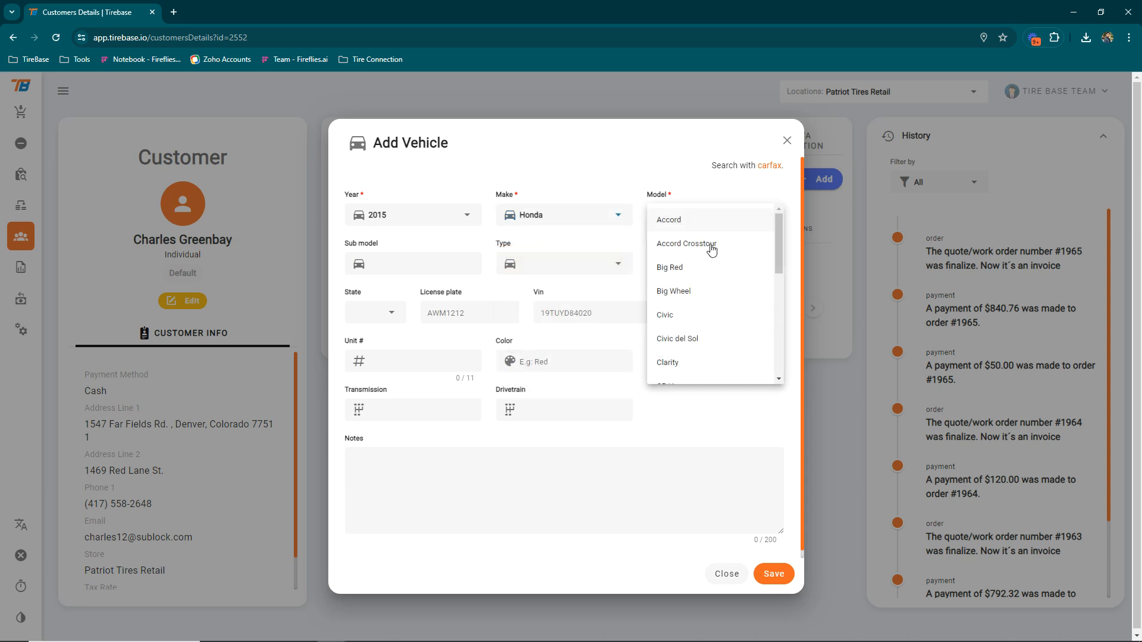
{"action": "left_click", "coordinate": [691, 318]}
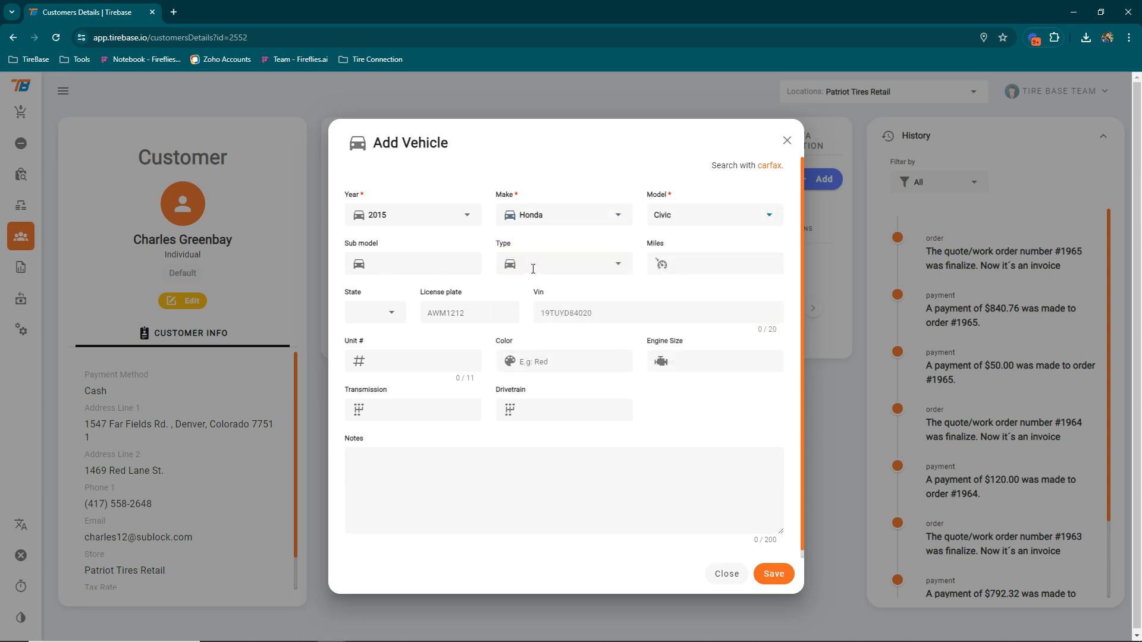
{"action": "left_click", "coordinate": [553, 264]}
{"action": "left_click", "coordinate": [557, 280]}
Enter 50000 miles, AZ as the plate state, and the licence plate number
{"action": "left_click", "coordinate": [689, 258]}
{"action": "type", "text": "50000"}
{"action": "left_click", "coordinate": [402, 311]}
{"action": "left_click", "coordinate": [370, 391]}
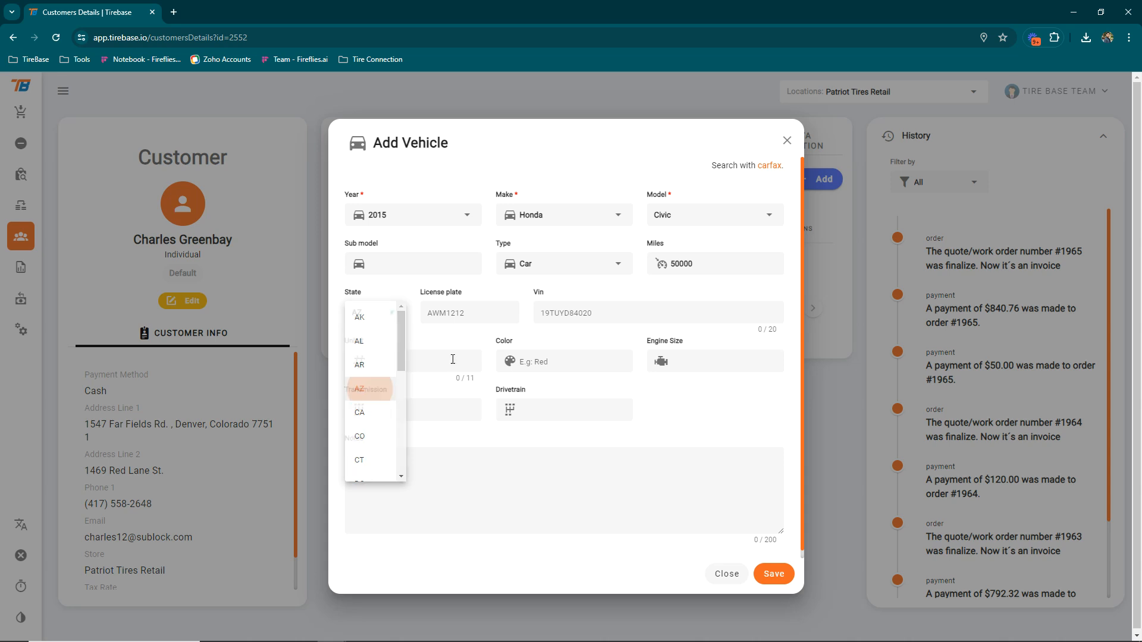
{"action": "left_click", "coordinate": [474, 313]}
{"action": "type", "text": "DES44178"}
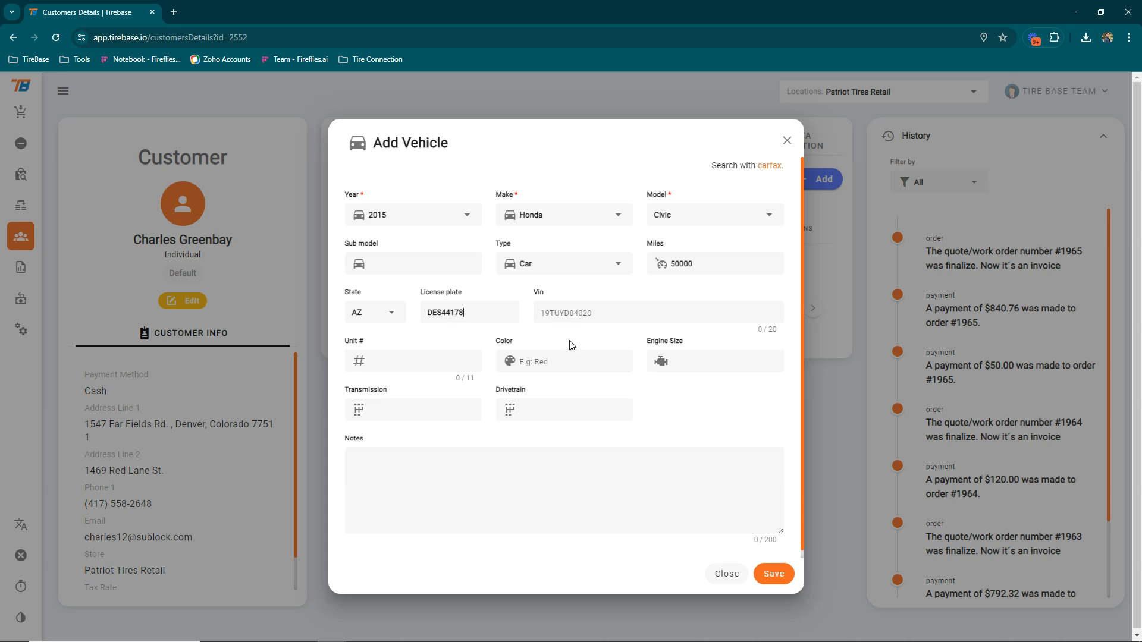
Set the colour to RED, save the vehicle, and start adding another
{"action": "left_click", "coordinate": [543, 365]}
{"action": "type", "text": "RED"}
{"action": "left_click", "coordinate": [773, 574]}
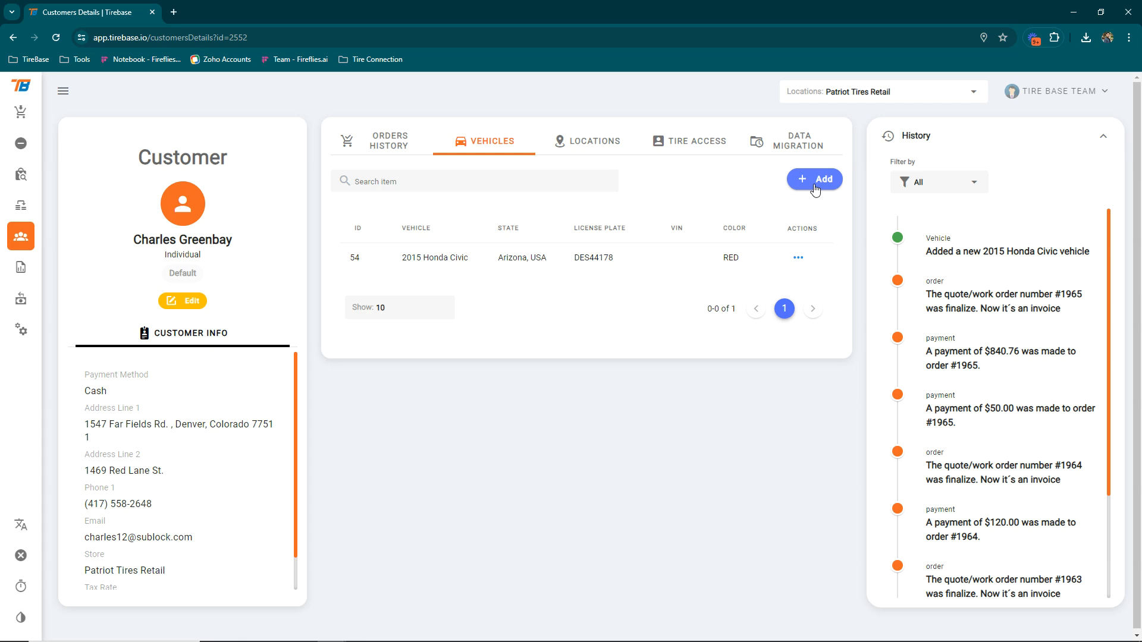
{"action": "left_click", "coordinate": [815, 180]}
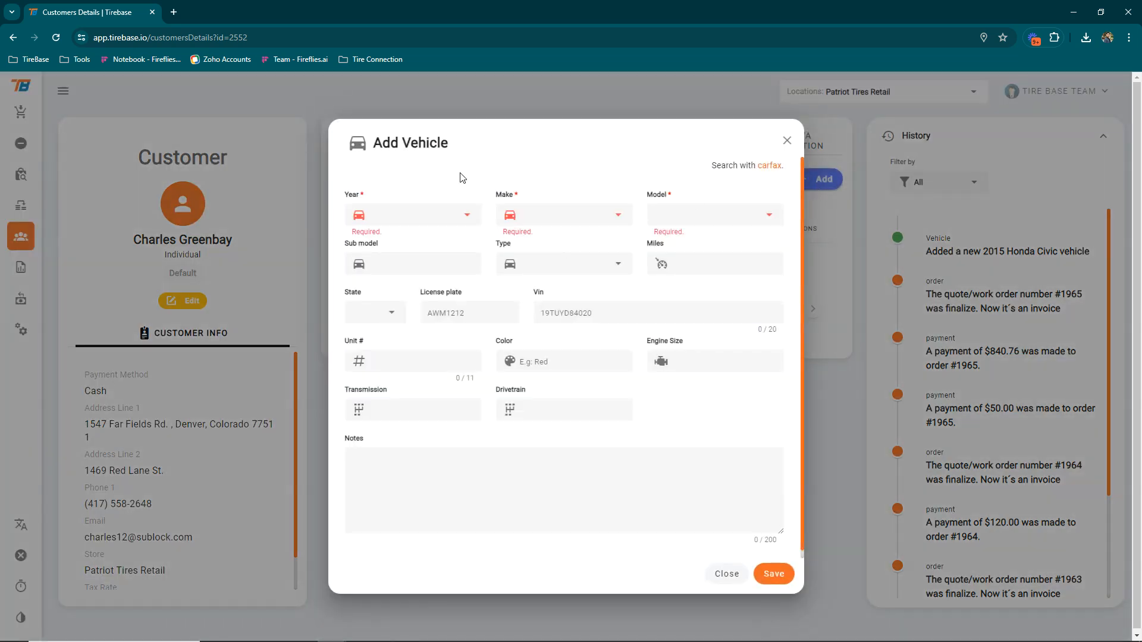
Close the second vehicle form unsaved and view the customer's Locations tab with one address
{"action": "left_click", "coordinate": [770, 166]}
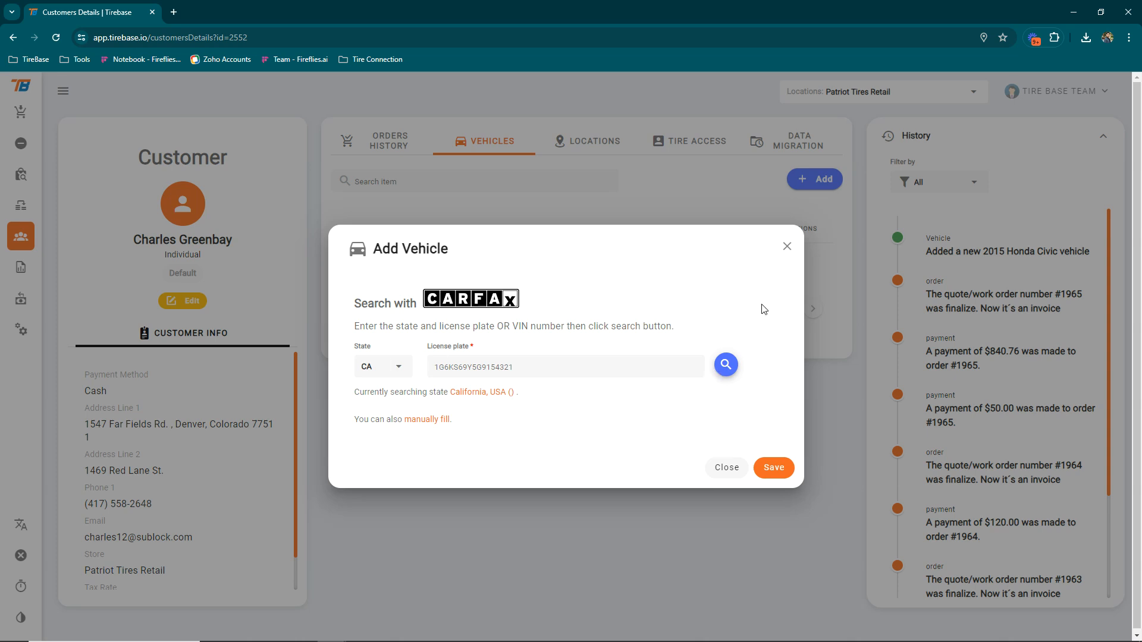
{"action": "left_click", "coordinate": [786, 246]}
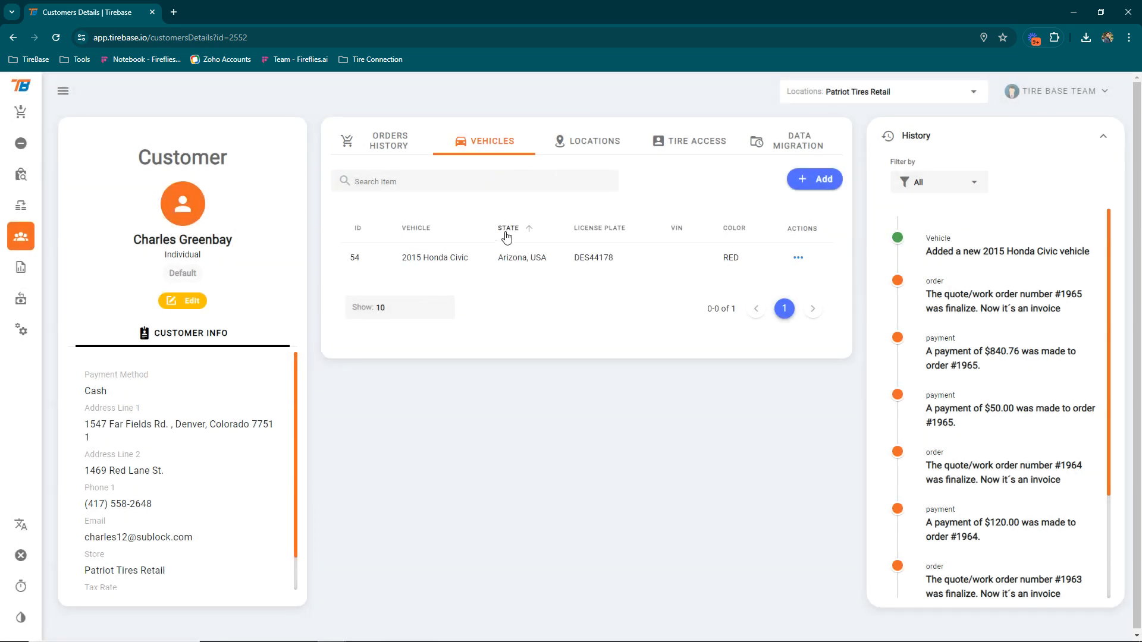
{"action": "left_click", "coordinate": [585, 149]}
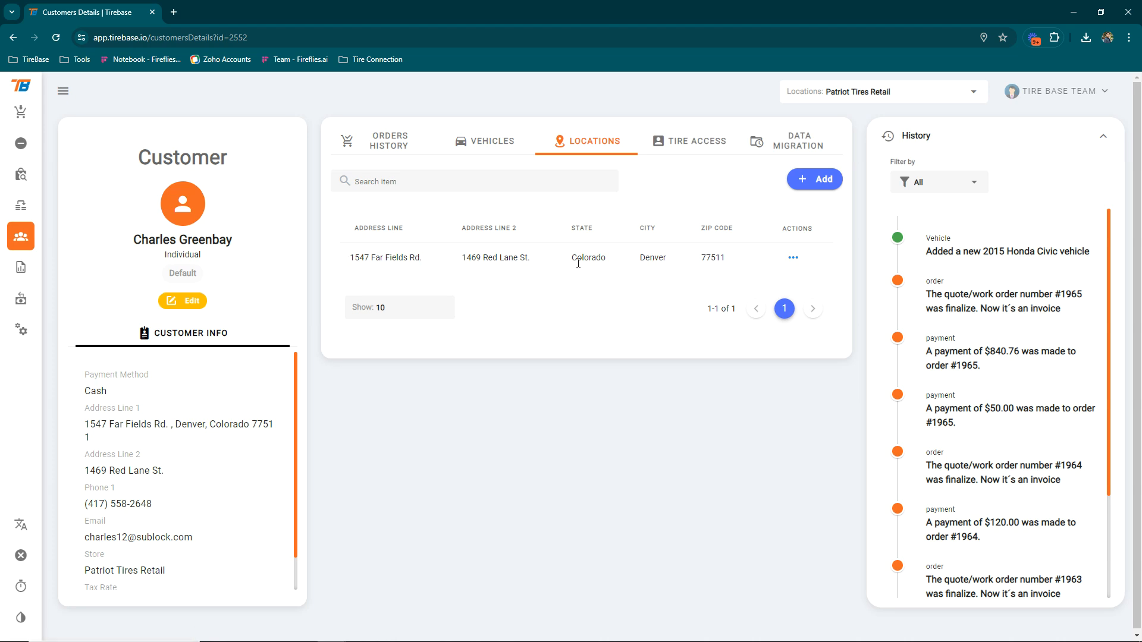
{"action": "left_click", "coordinate": [825, 182]}
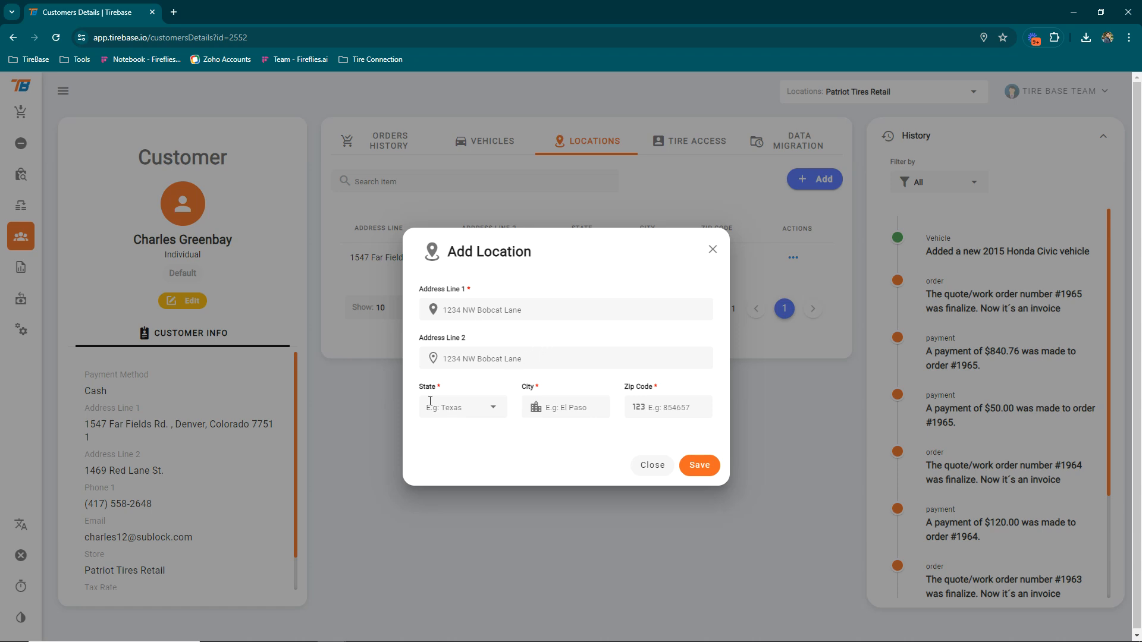
{"action": "left_click", "coordinate": [653, 466]}
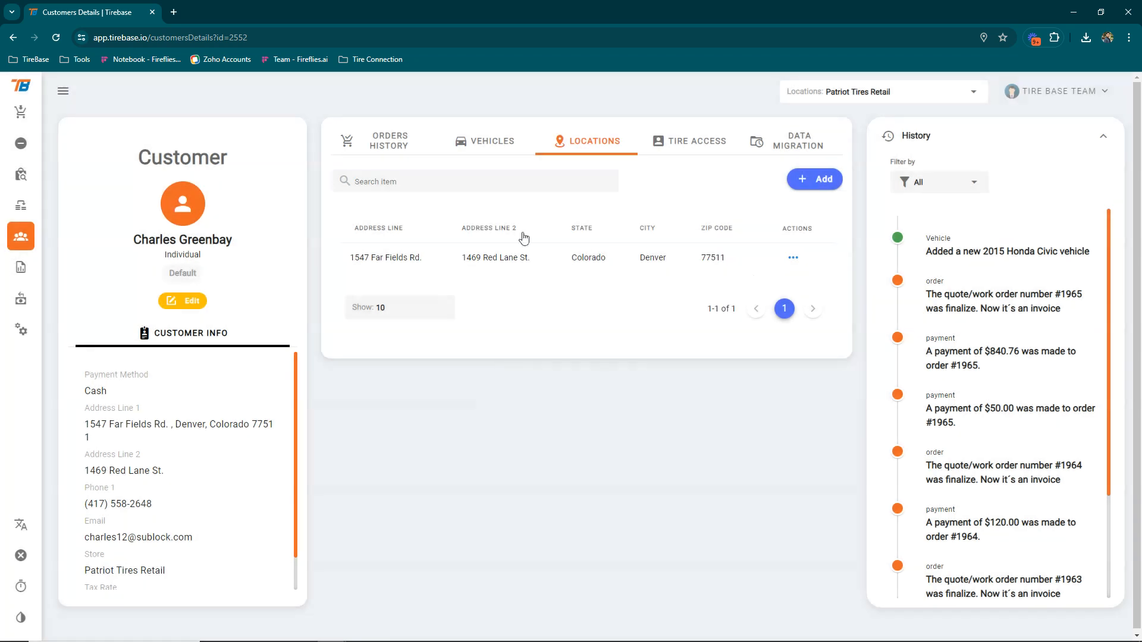
{"action": "left_click", "coordinate": [793, 258]}
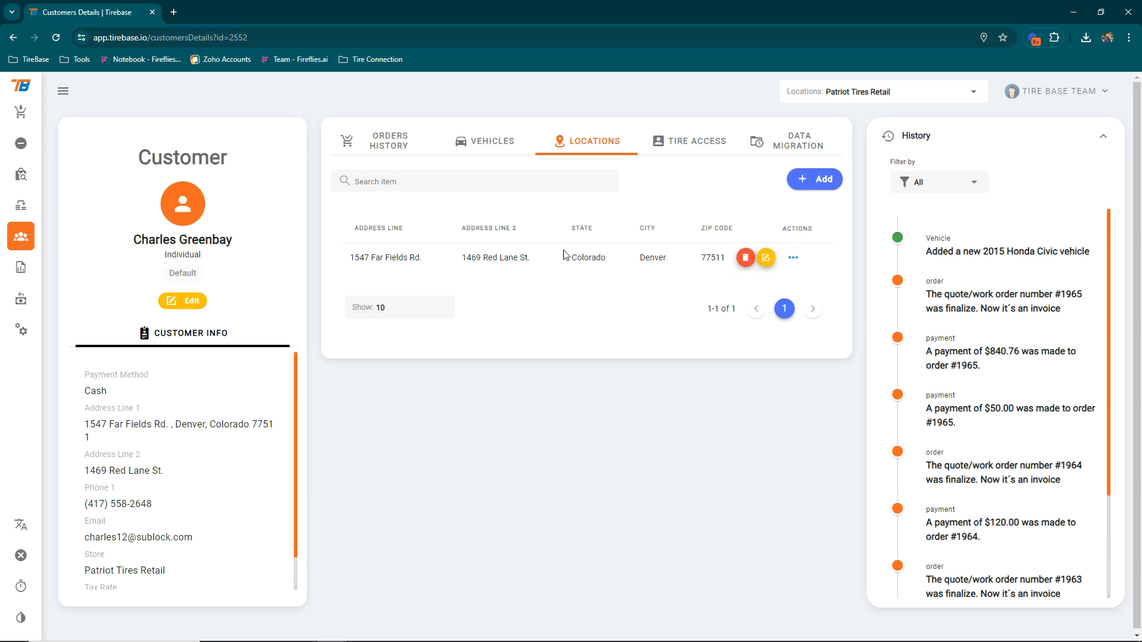
{"action": "left_click", "coordinate": [487, 144]}
{"action": "mouse_move", "coordinate": [796, 259]}
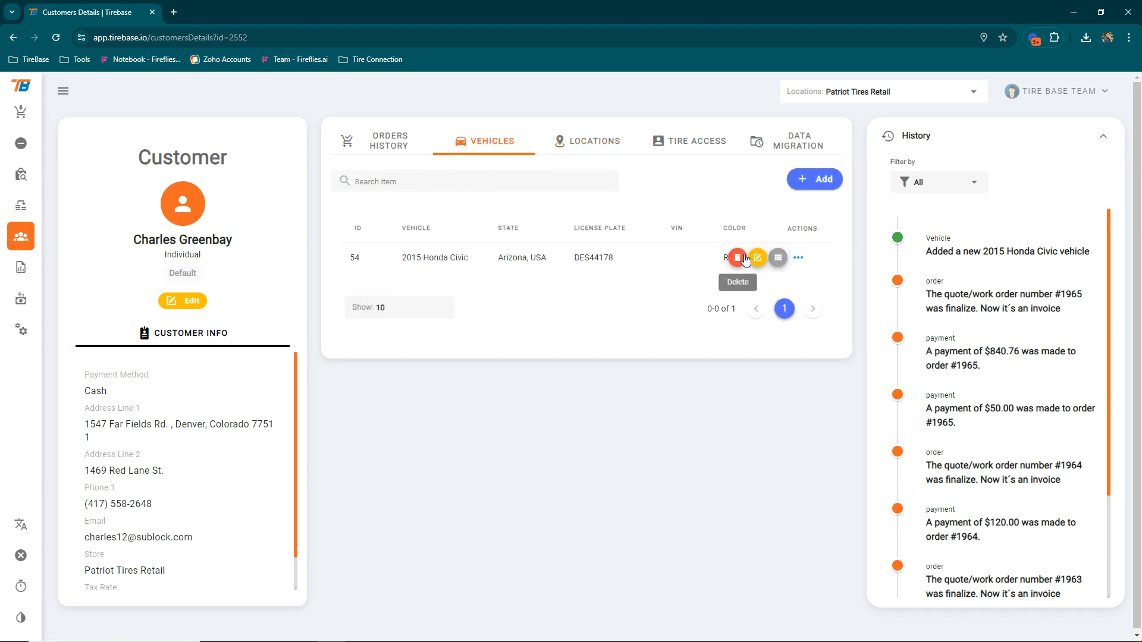
{"action": "left_click", "coordinate": [779, 259]}
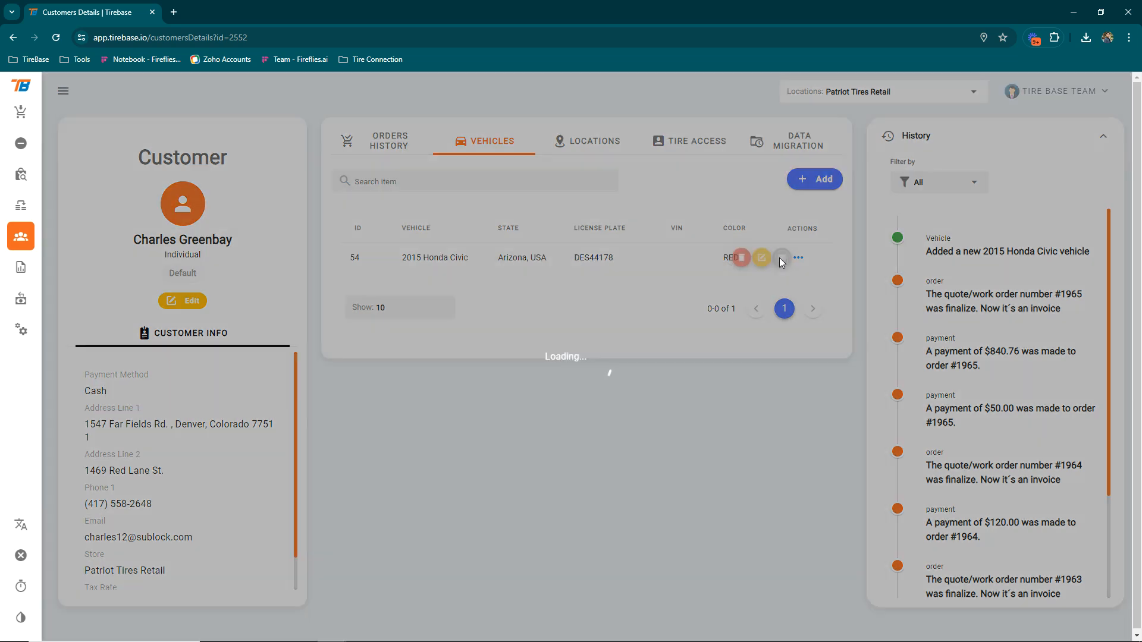
{"action": "left_click", "coordinate": [726, 258]}
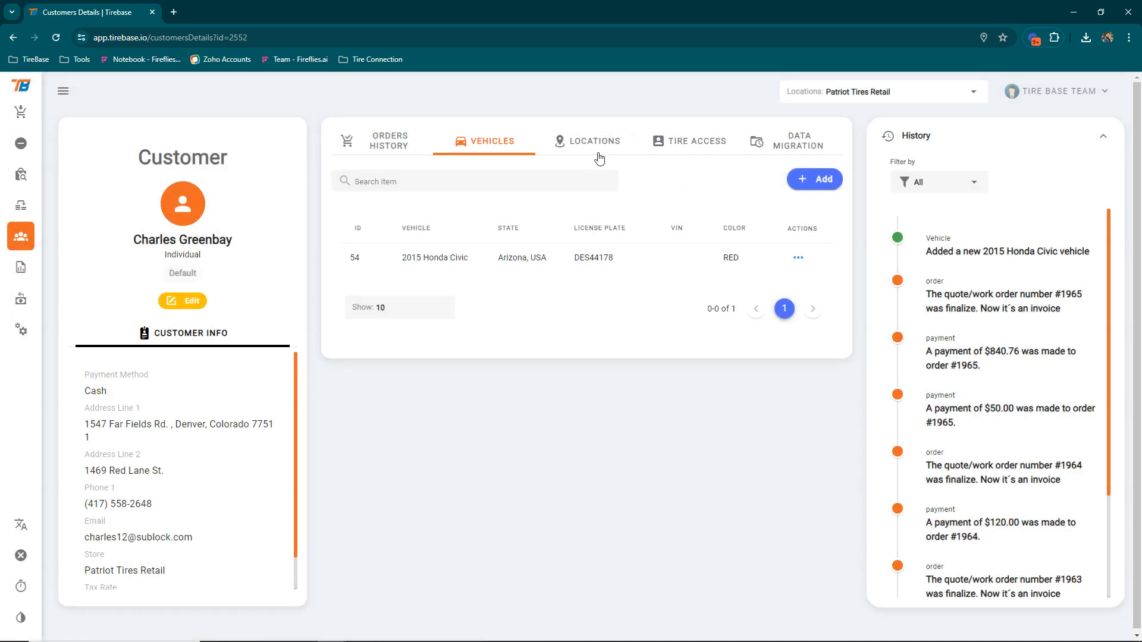
{"action": "left_click", "coordinate": [623, 148]}
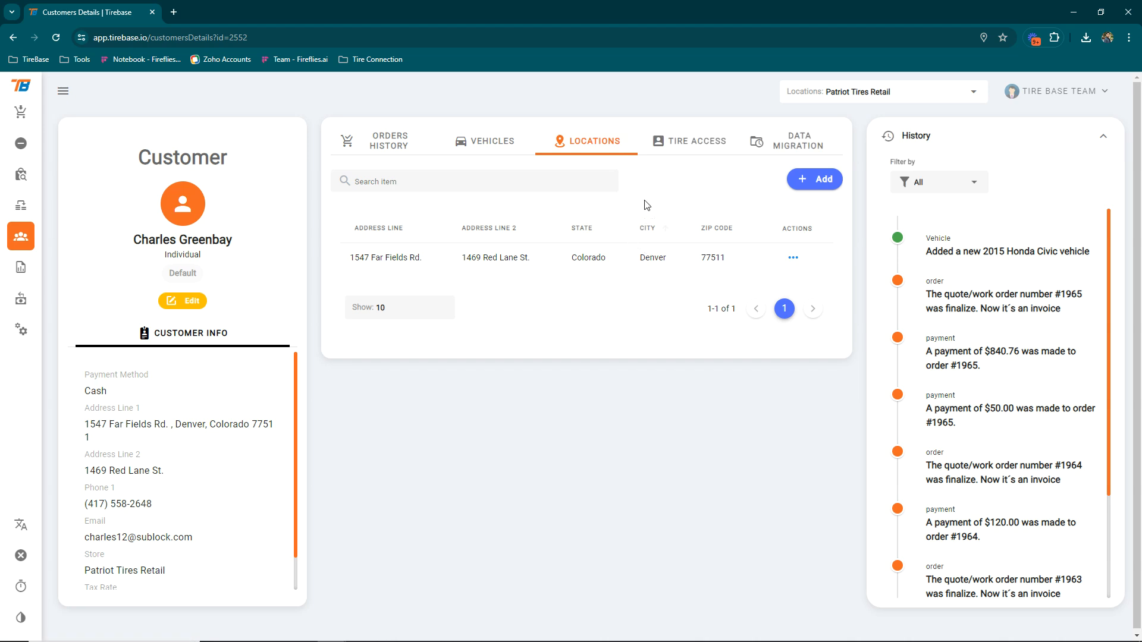
Review the empty Tire Access users list, then view the empty Data Migration records
{"action": "left_click", "coordinate": [690, 153]}
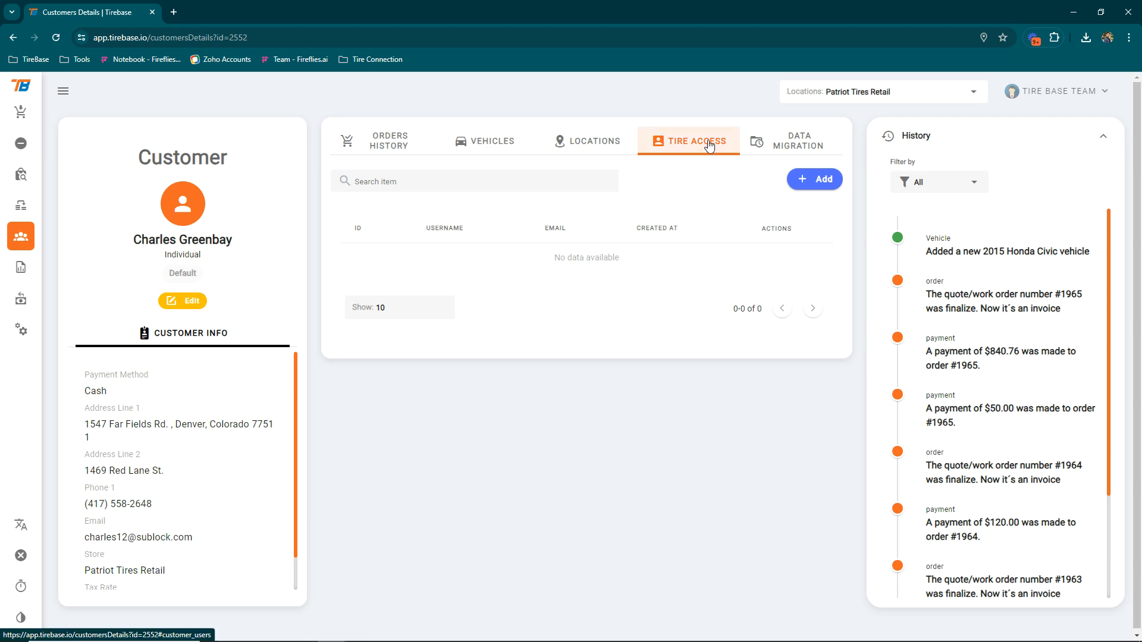
{"action": "left_click", "coordinate": [808, 182]}
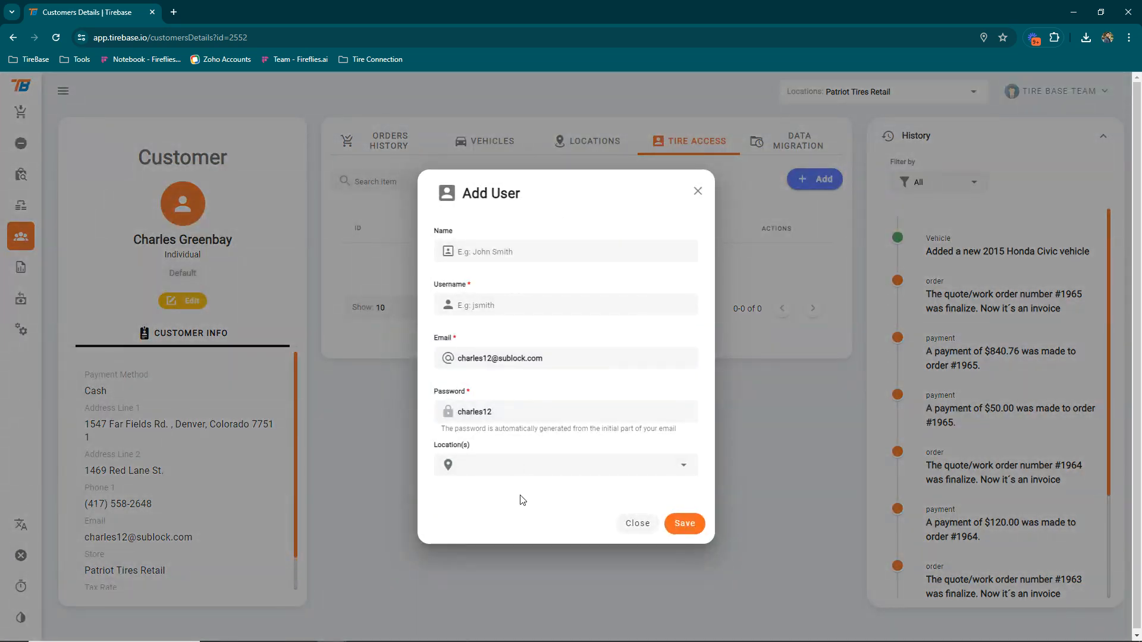
{"action": "left_click", "coordinate": [636, 524]}
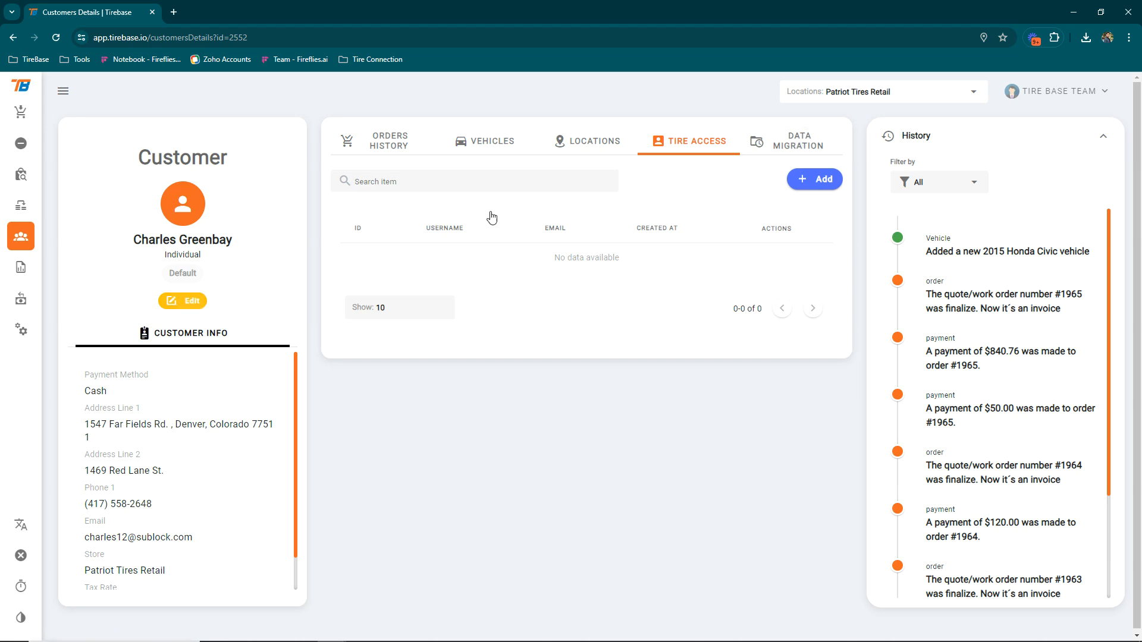
{"action": "left_click", "coordinate": [784, 148]}
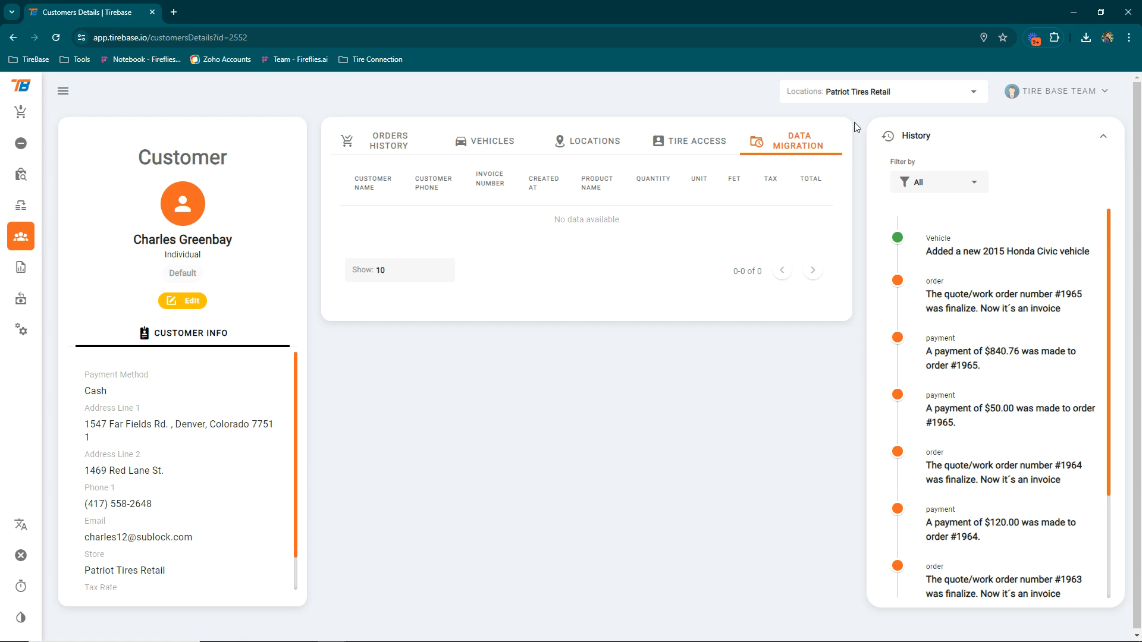
View Orders History with three paid invoices and a $0.00 balance, then open the history filter
{"action": "left_click", "coordinate": [395, 151]}
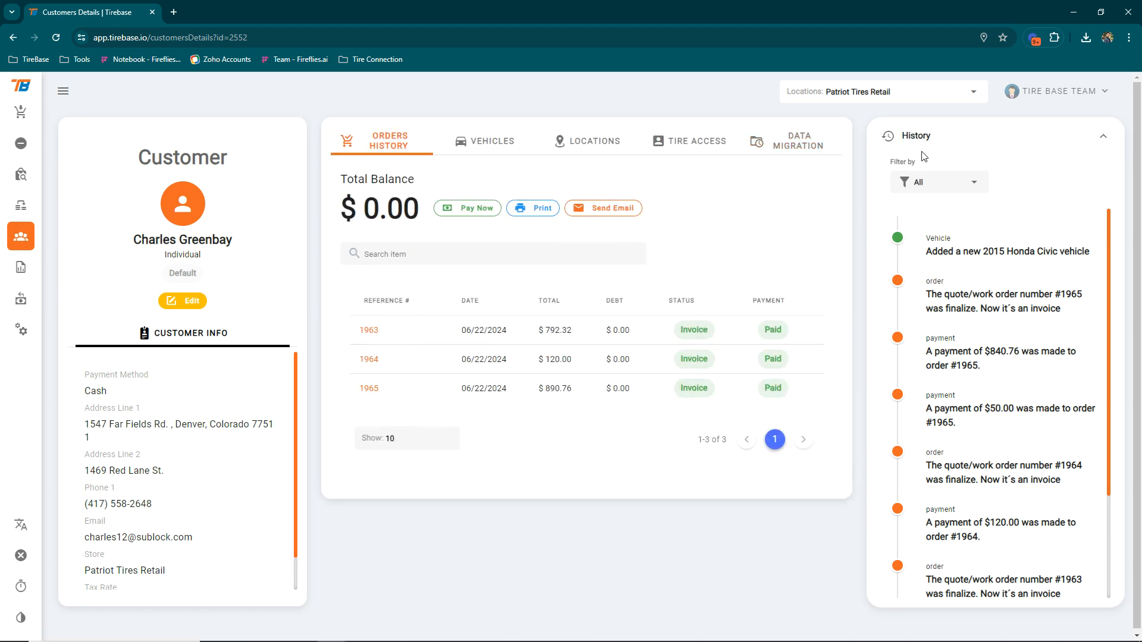
{"action": "left_click", "coordinate": [1104, 138]}
{"action": "left_click", "coordinate": [1104, 138]}
{"action": "left_click", "coordinate": [960, 179]}
{"action": "left_click", "coordinate": [931, 233]}
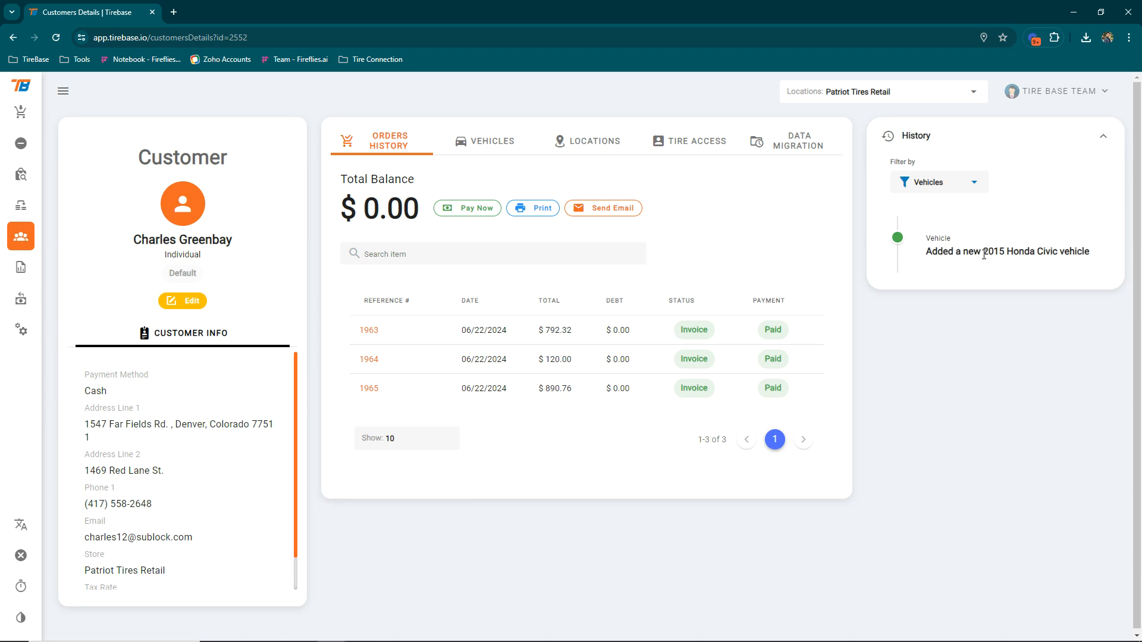
{"action": "left_click", "coordinate": [962, 182]}
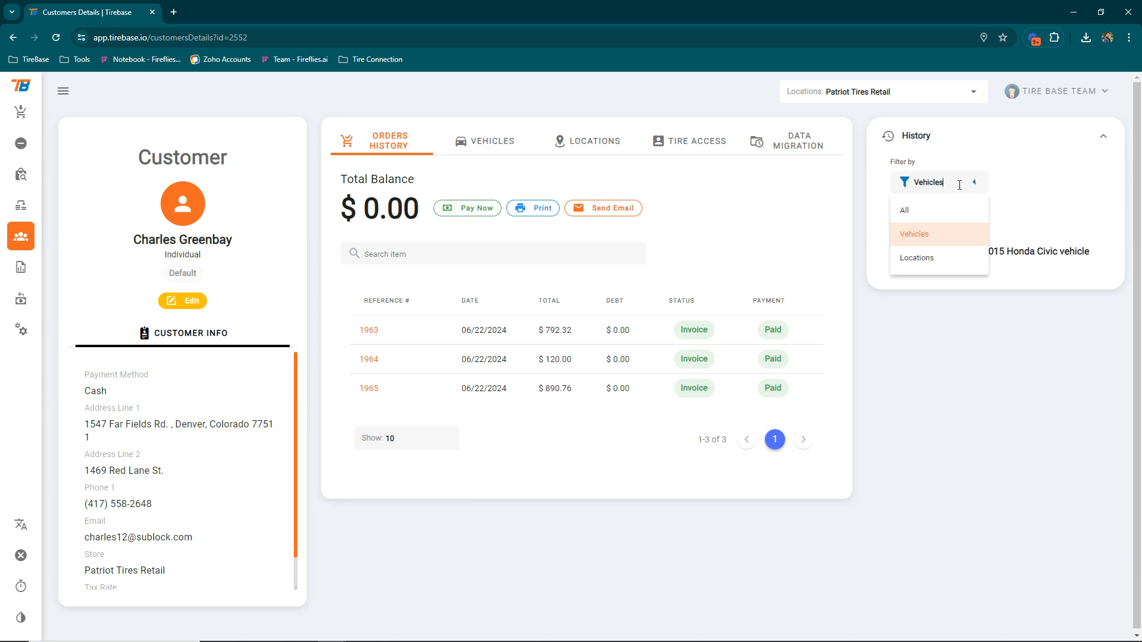
{"action": "left_click", "coordinate": [945, 257]}
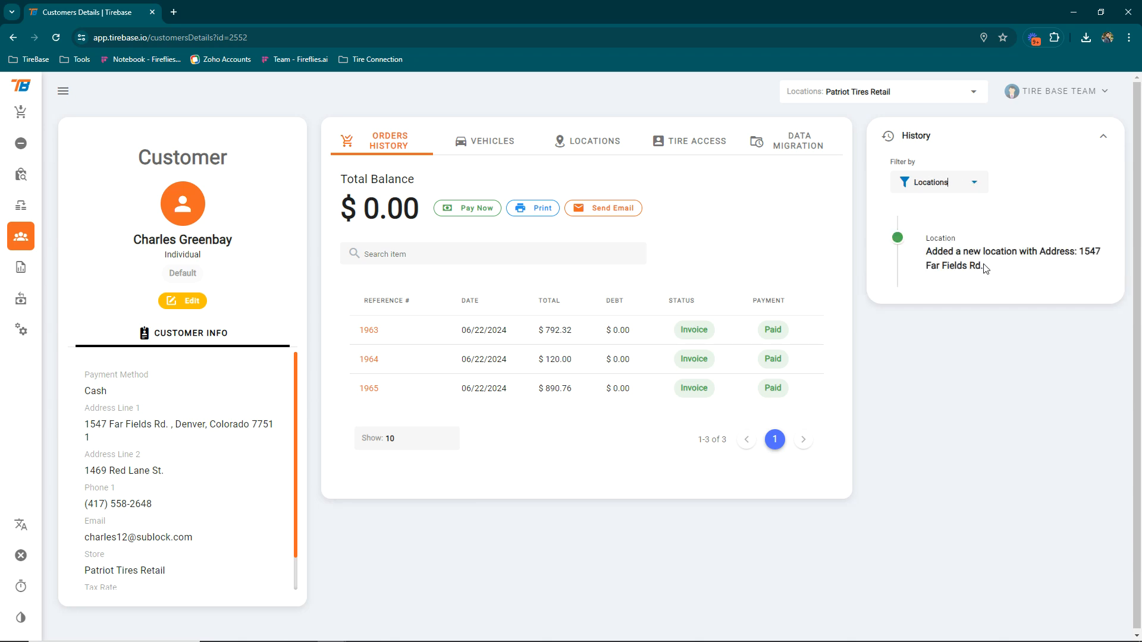
{"action": "left_click", "coordinate": [971, 185]}
{"action": "left_click", "coordinate": [905, 211]}
{"action": "scroll", "coordinate": [975, 326], "scroll_direction": "down", "scroll_amount": 5}
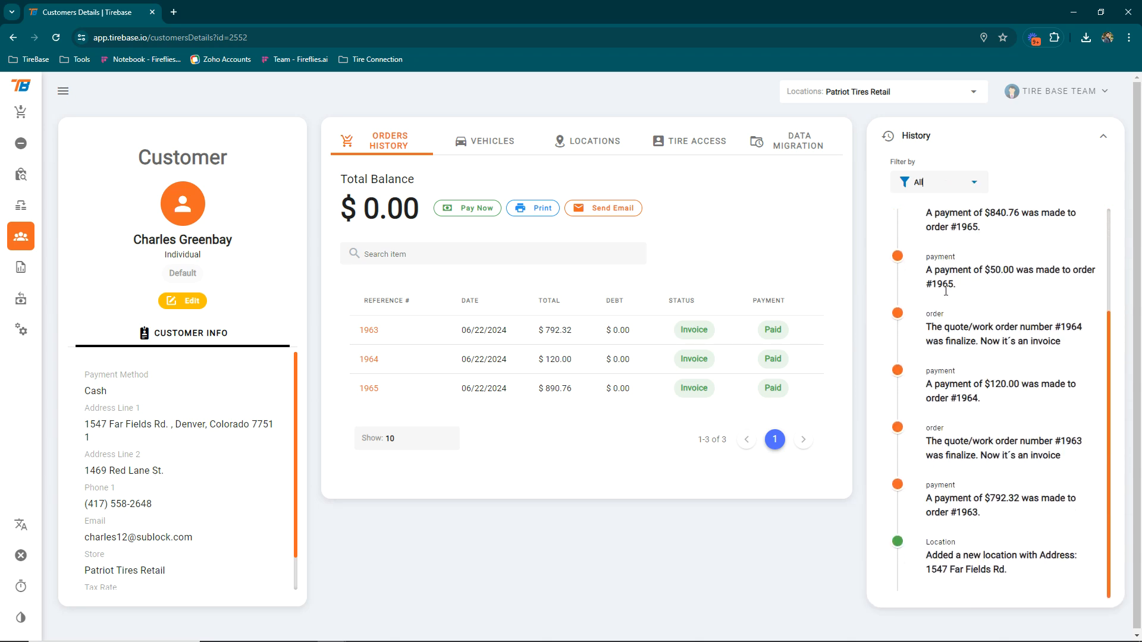
{"action": "scroll", "coordinate": [982, 397], "scroll_direction": "down", "scroll_amount": 1}
{"action": "triple_click", "coordinate": [928, 384]}
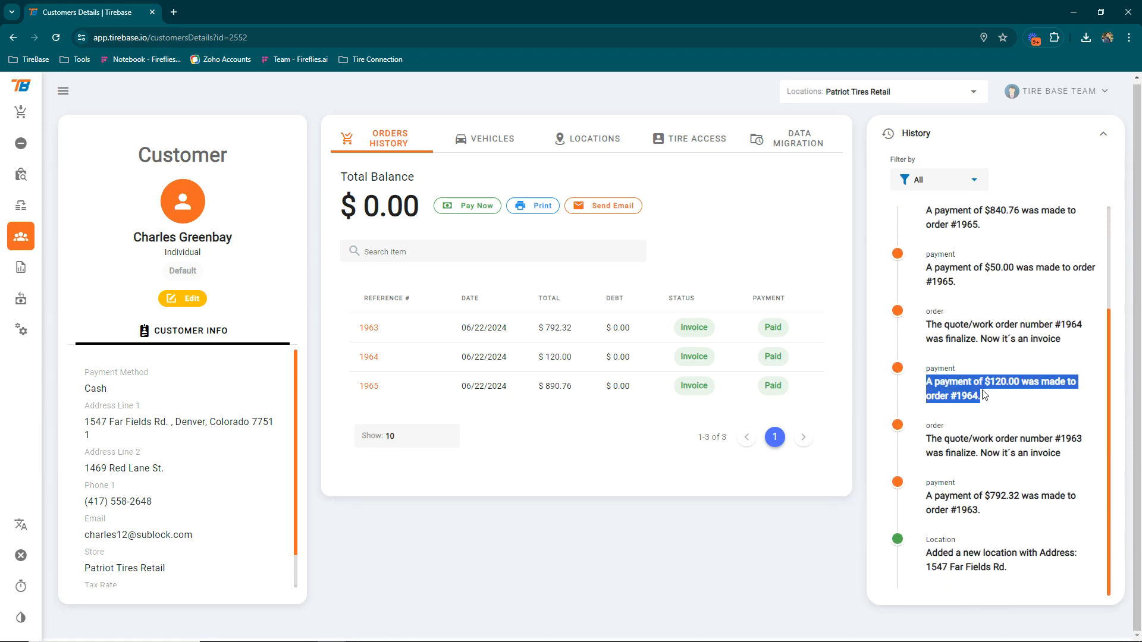
{"action": "left_click", "coordinate": [925, 441]}
{"action": "left_click_drag", "start_coordinate": [1062, 454], "coordinate": [970, 454]}
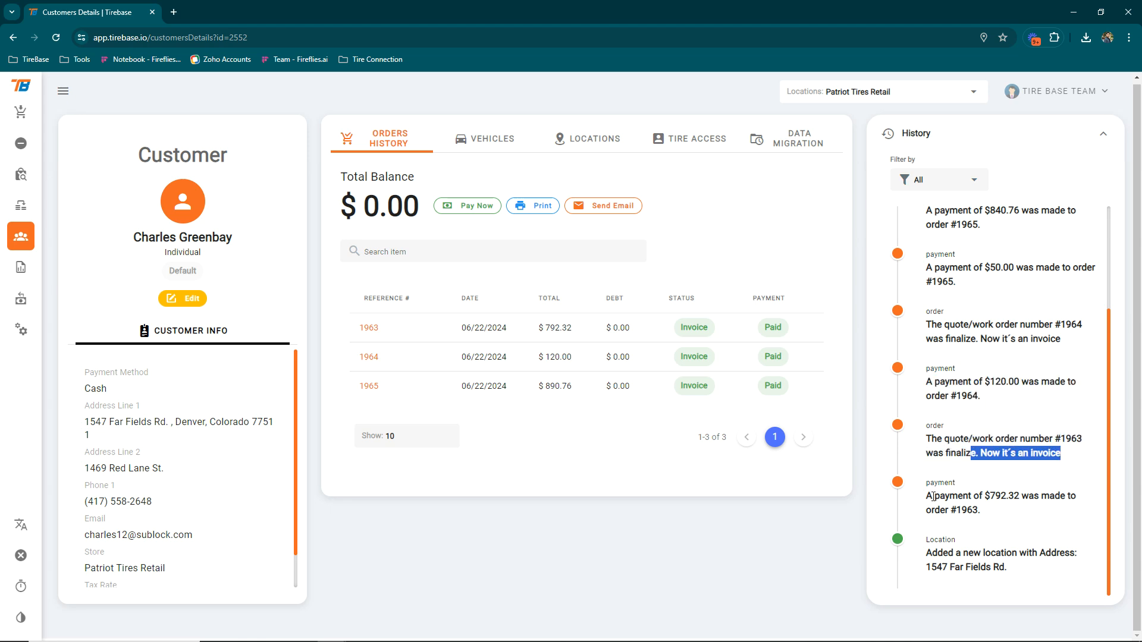
{"action": "left_click_drag", "start_coordinate": [929, 267], "coordinate": [965, 270]}
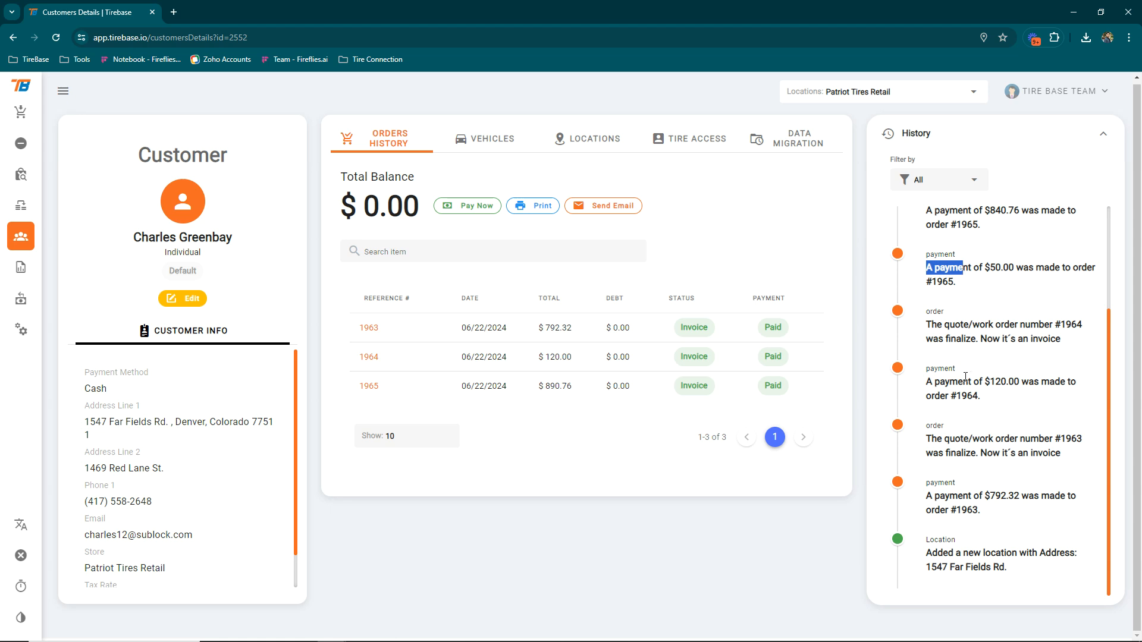
{"action": "scroll", "coordinate": [952, 386], "scroll_direction": "up", "scroll_amount": 2}
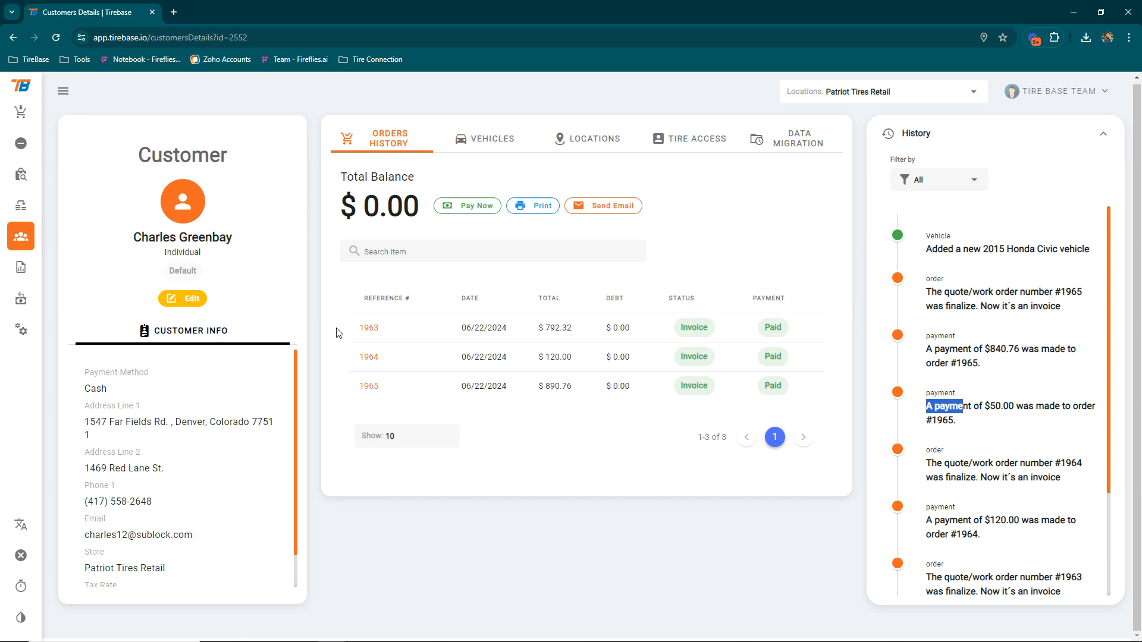
{"action": "left_click", "coordinate": [485, 209]}
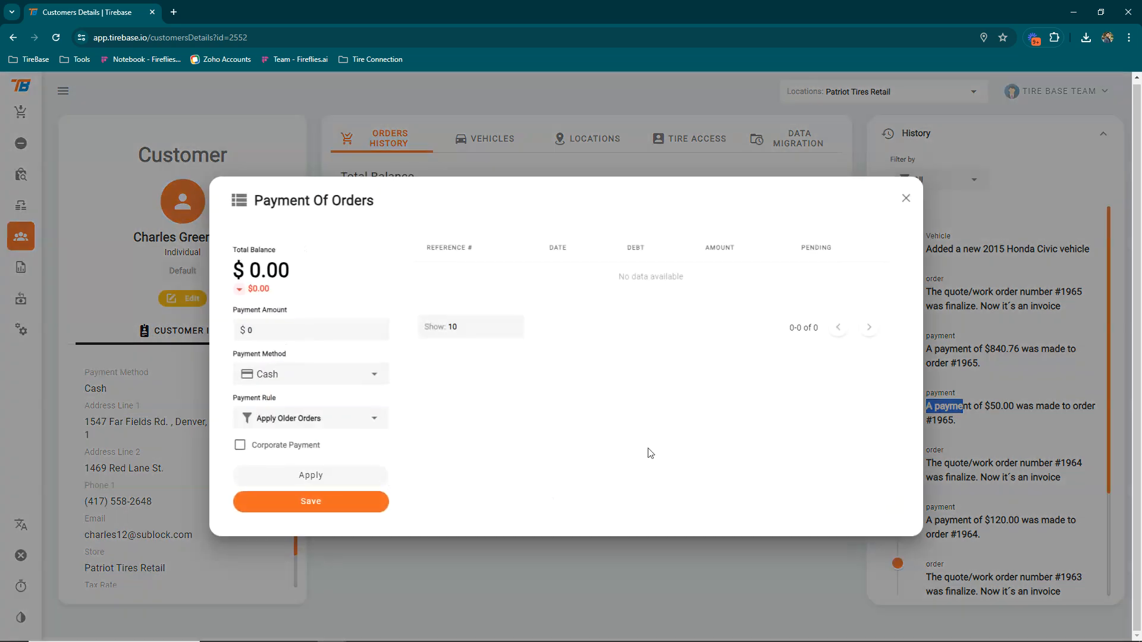
{"action": "left_click", "coordinate": [905, 198]}
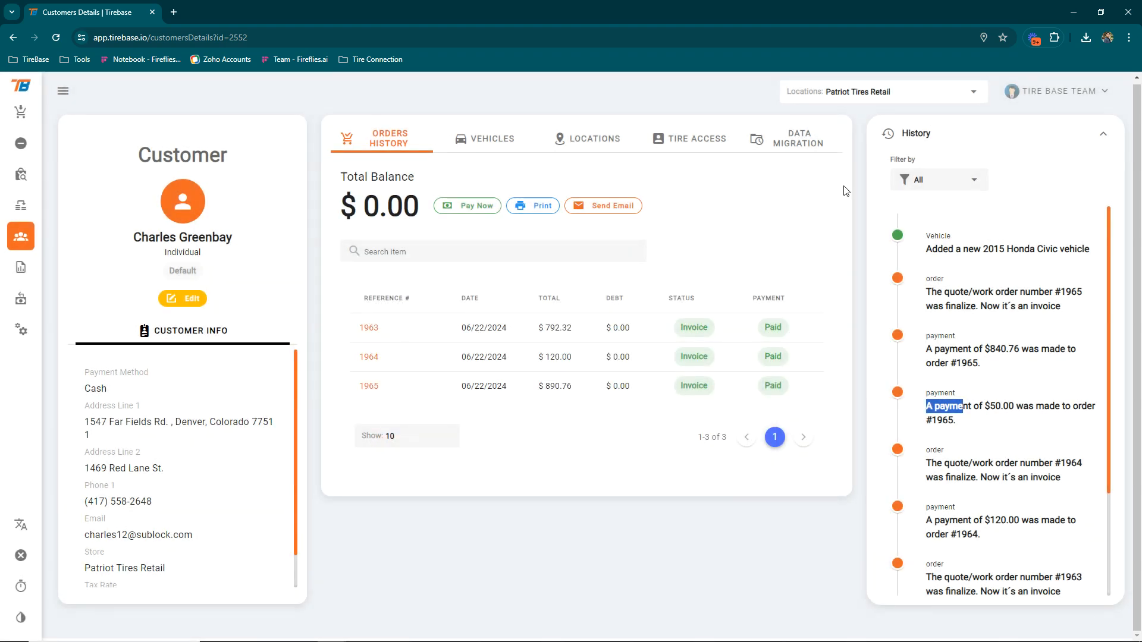